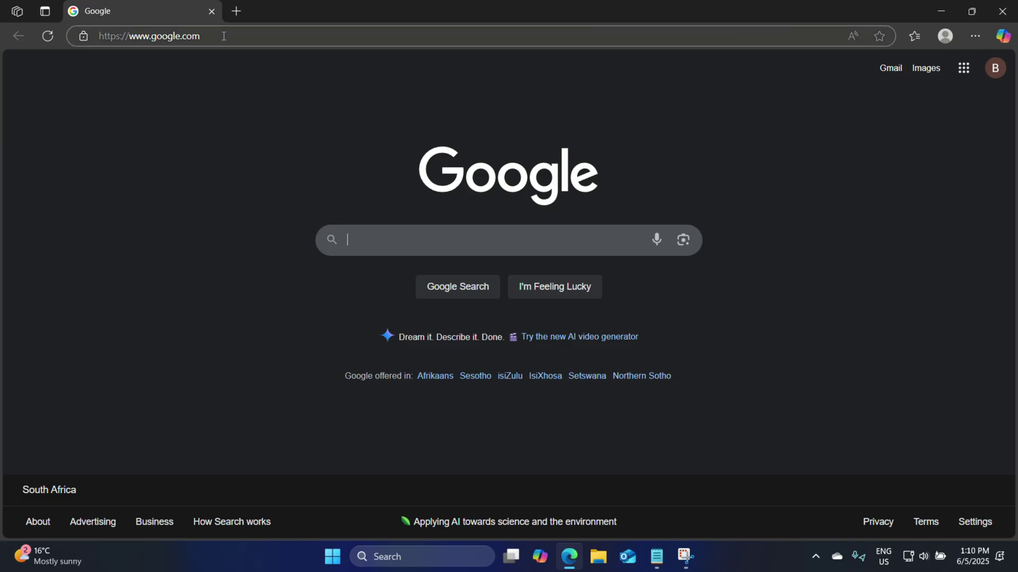
# - Go to 192.168.1.1 and log in as admin with the router's default password
pyautogui.click(221, 44)
pyautogui.write('192.168.1.1')
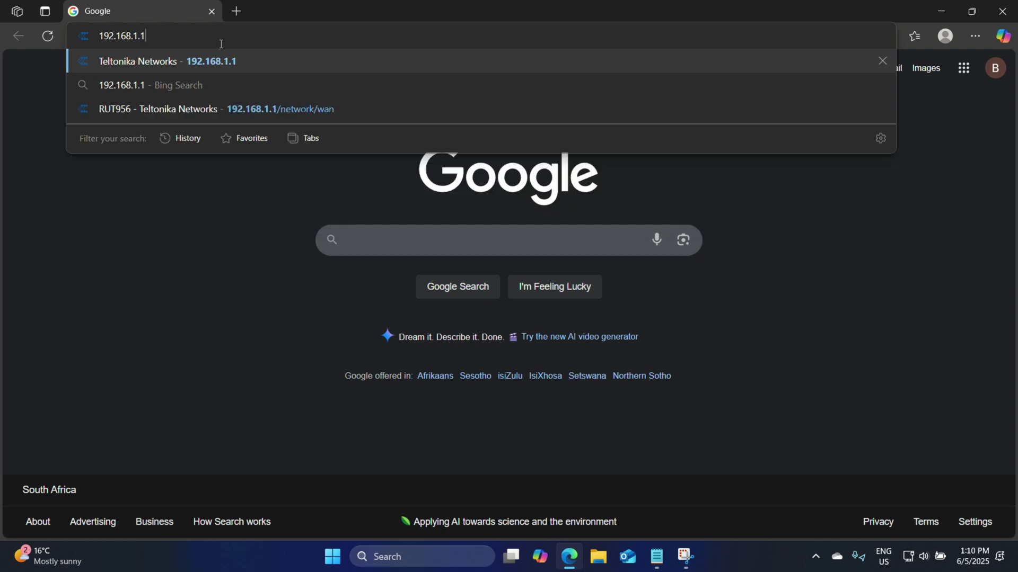
pyautogui.press('Return')
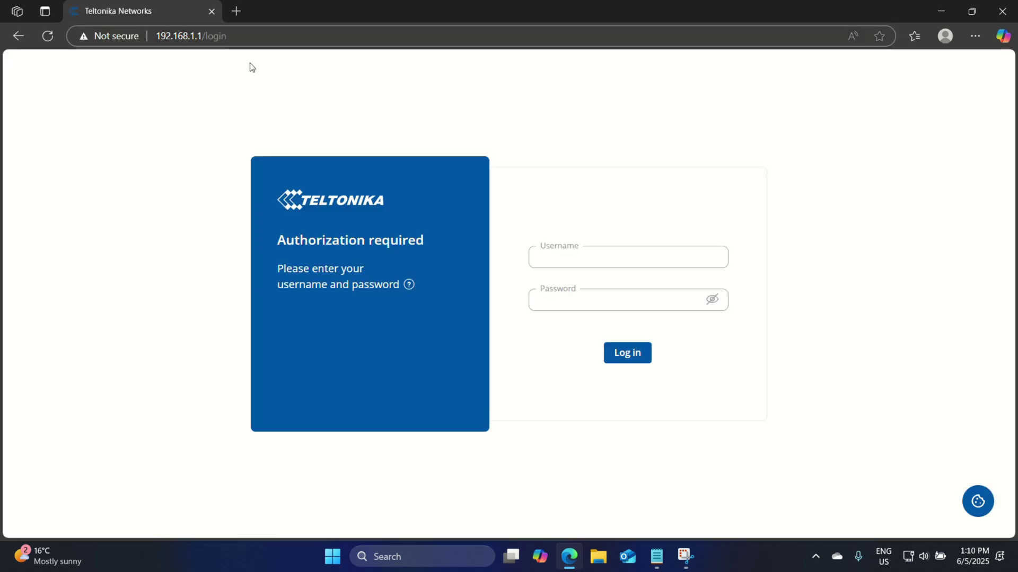
pyautogui.click(564, 257)
pyautogui.write('admin')
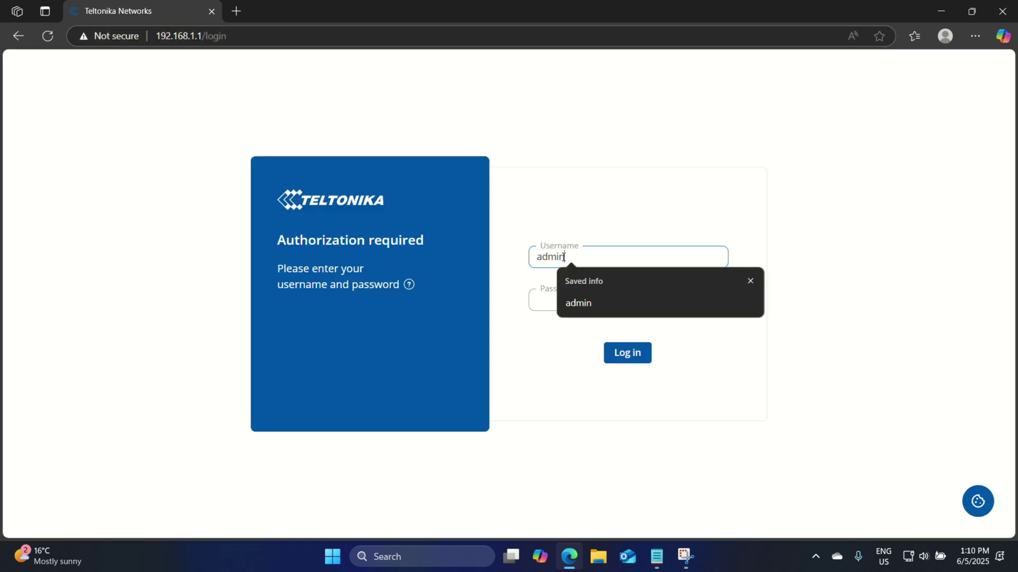
pyautogui.press('Tab')
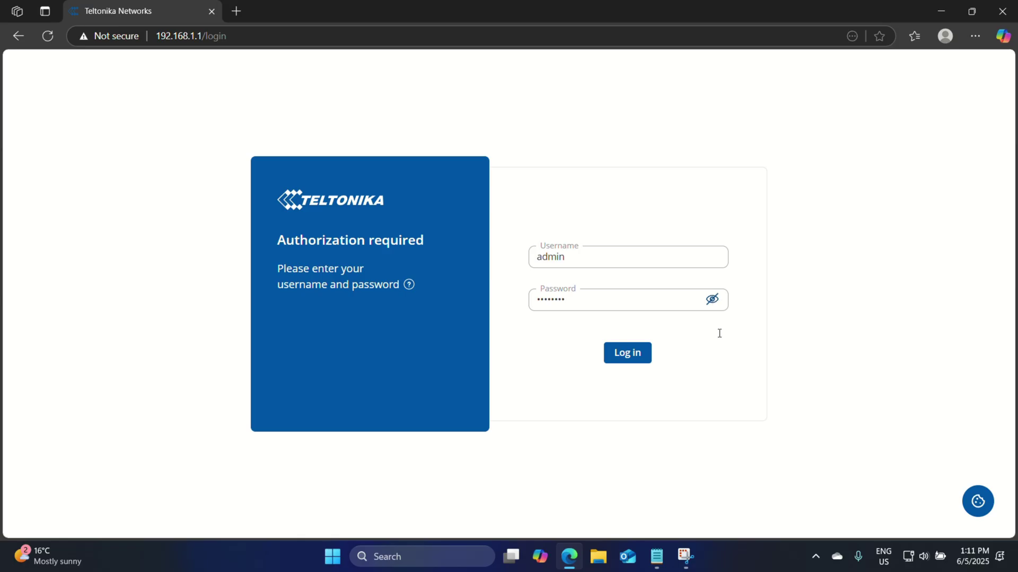
pyautogui.click(712, 299)
pyautogui.click(628, 355)
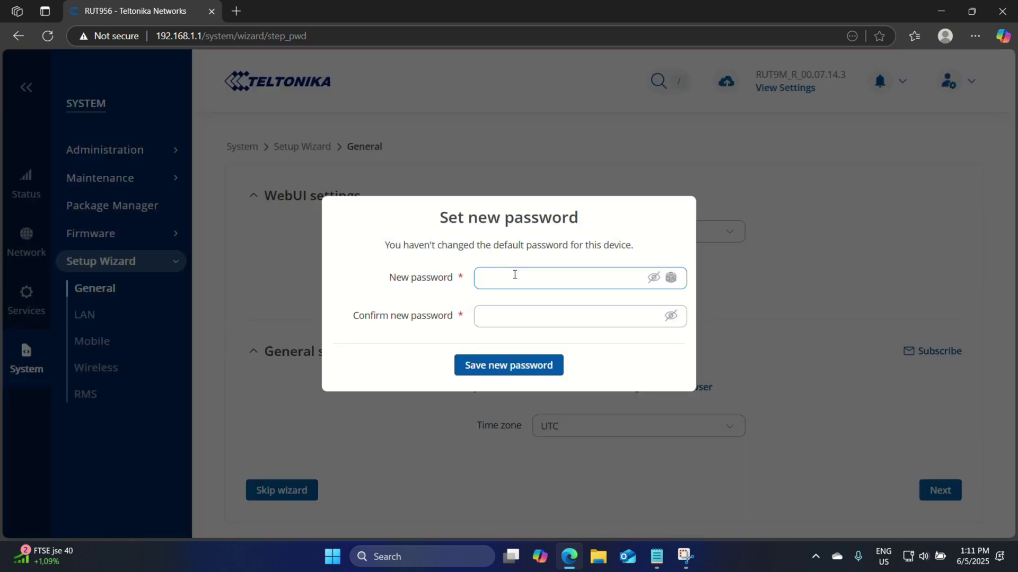
# - Enter and confirm a new admin password, reveal both to check them, and save it
pyautogui.write('••••••••')
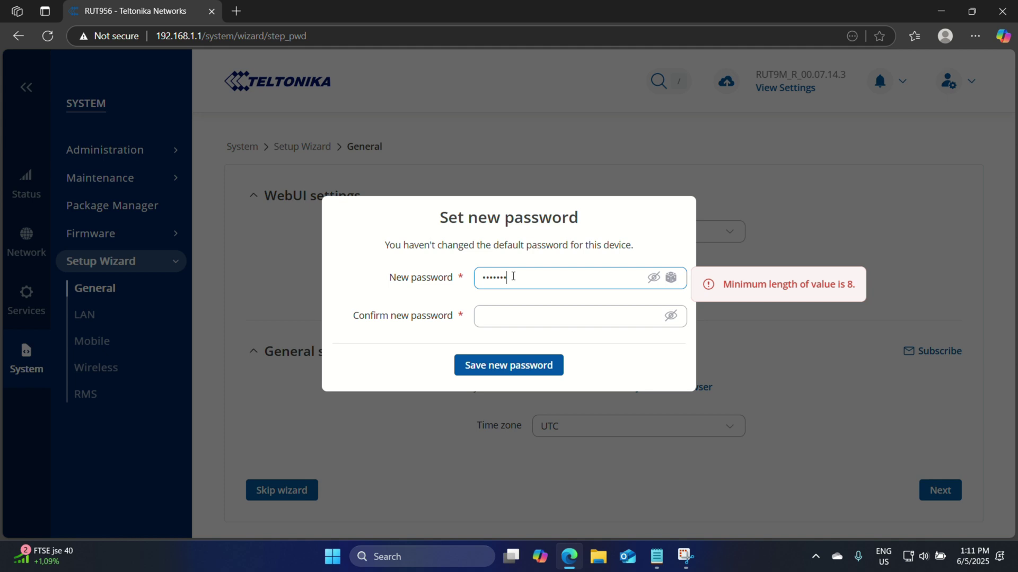
pyautogui.click(507, 317)
pyautogui.write('•')
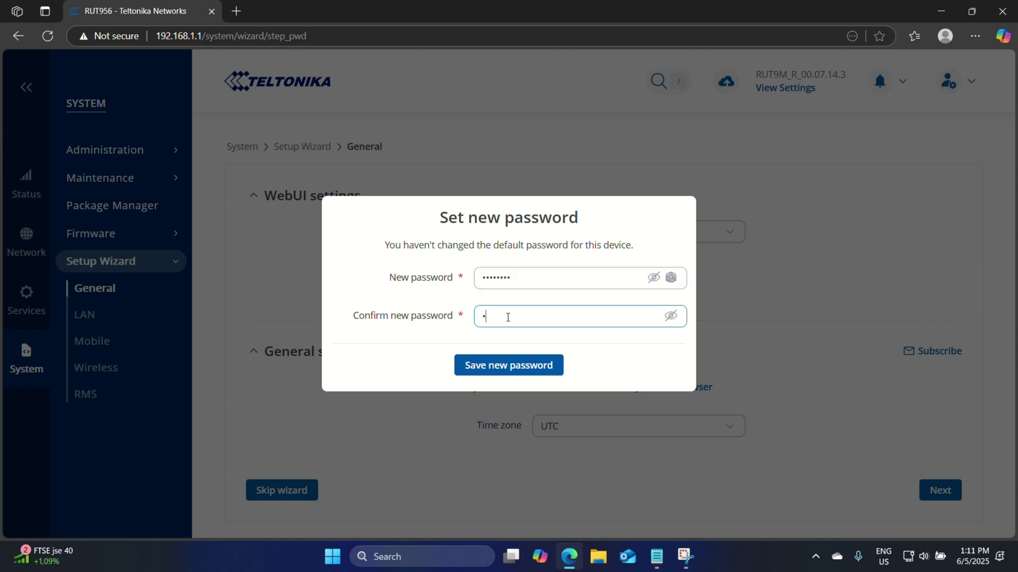
pyautogui.write('•••••••')
pyautogui.click(670, 316)
pyautogui.click(653, 277)
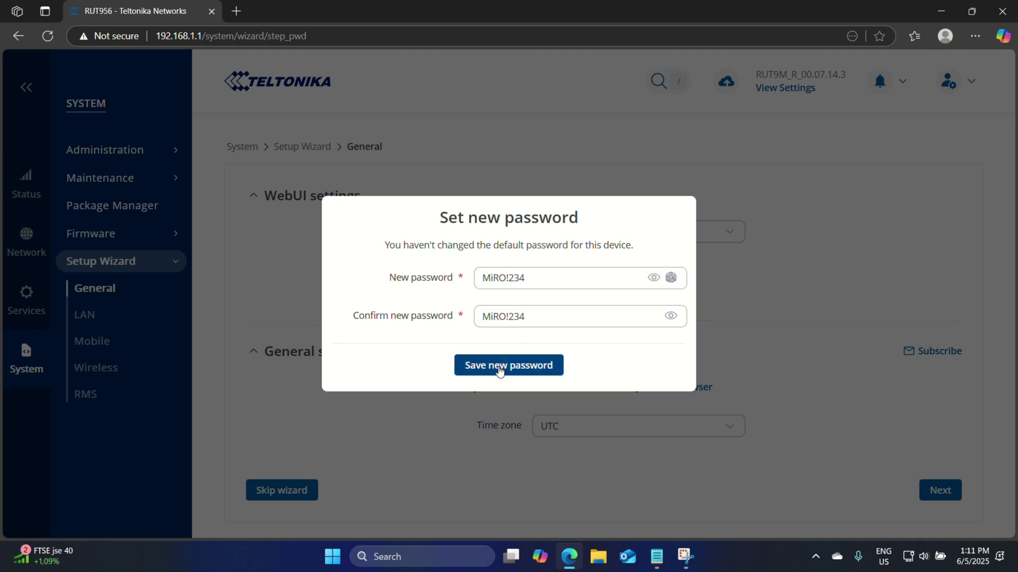
pyautogui.click(498, 367)
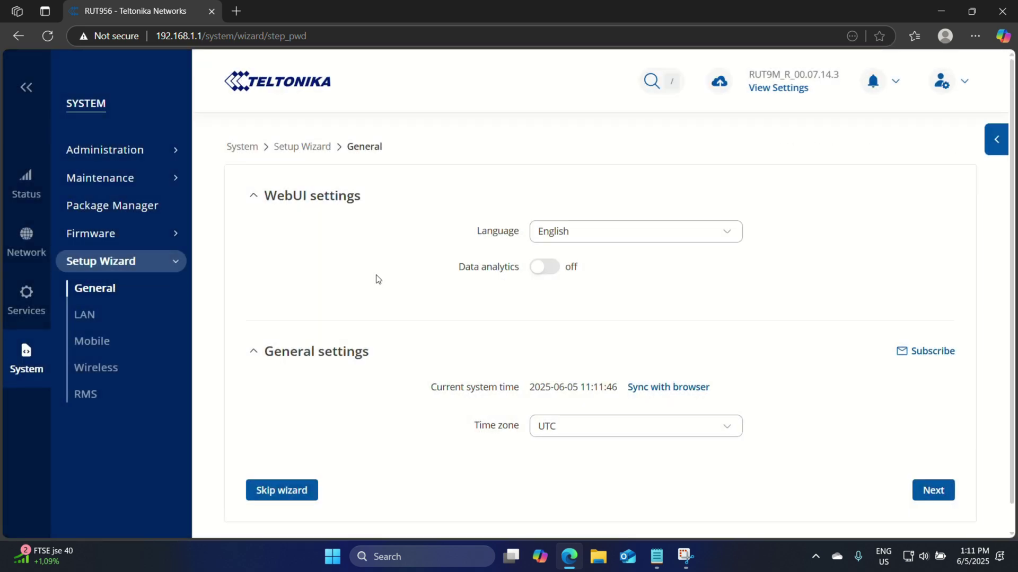
# - Check on the Network > WAN page that the wan interface is Up with an IP address
pyautogui.click(26, 242)
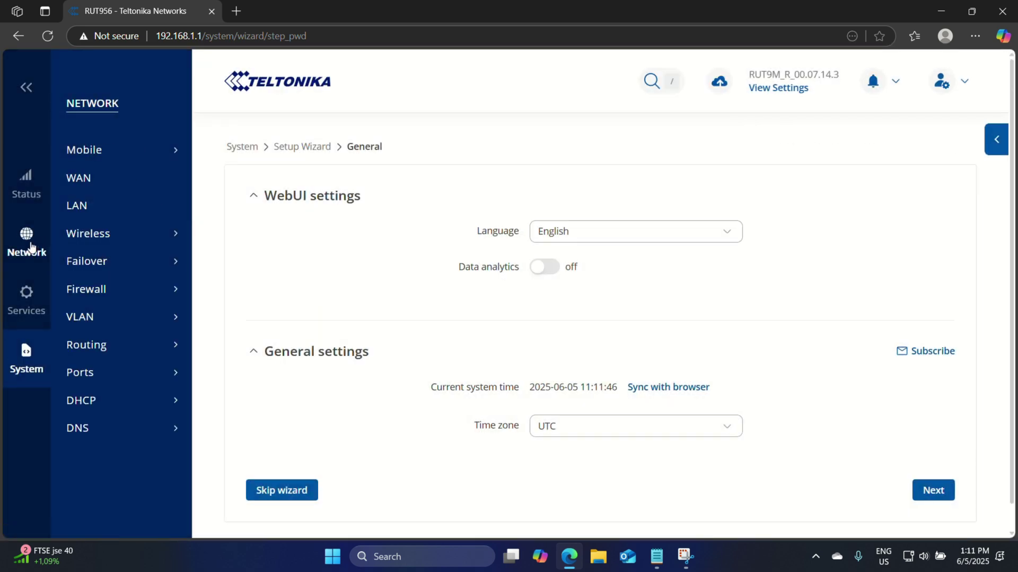
pyautogui.click(93, 189)
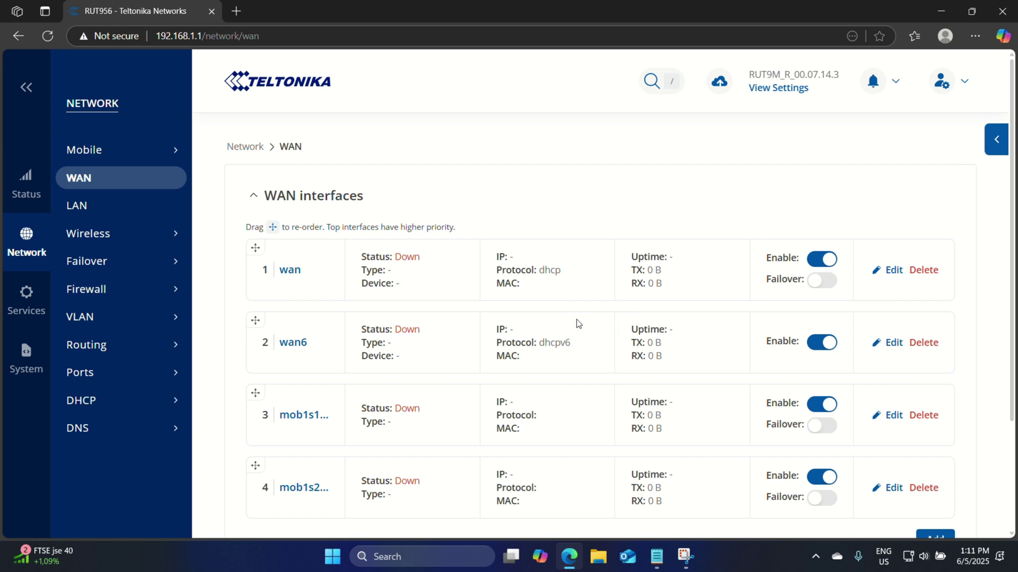
pyautogui.scroll(-1, 523, 349)
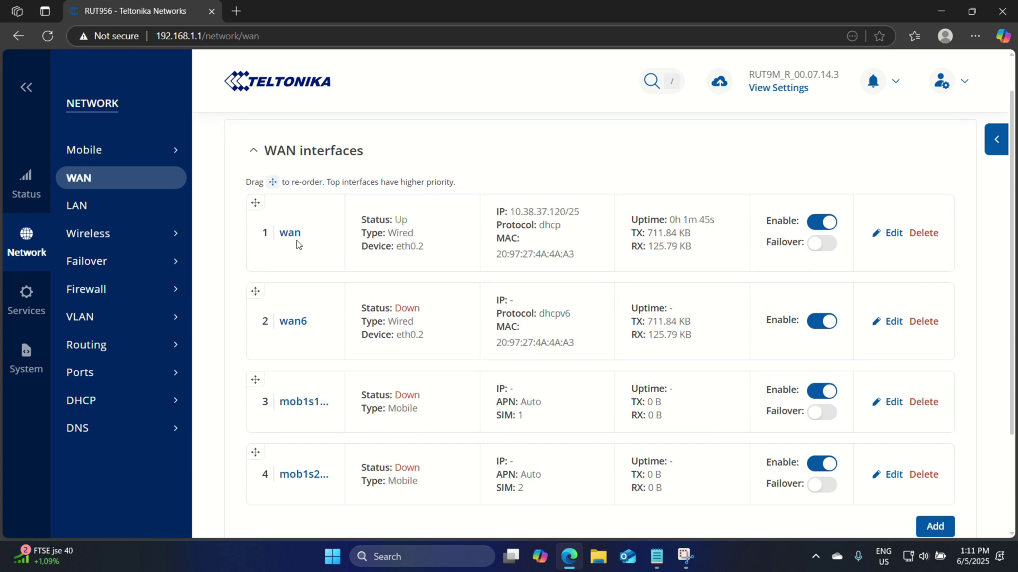
pyautogui.moveTo(303, 239); pyautogui.dragTo(283, 238)
pyautogui.click(586, 222)
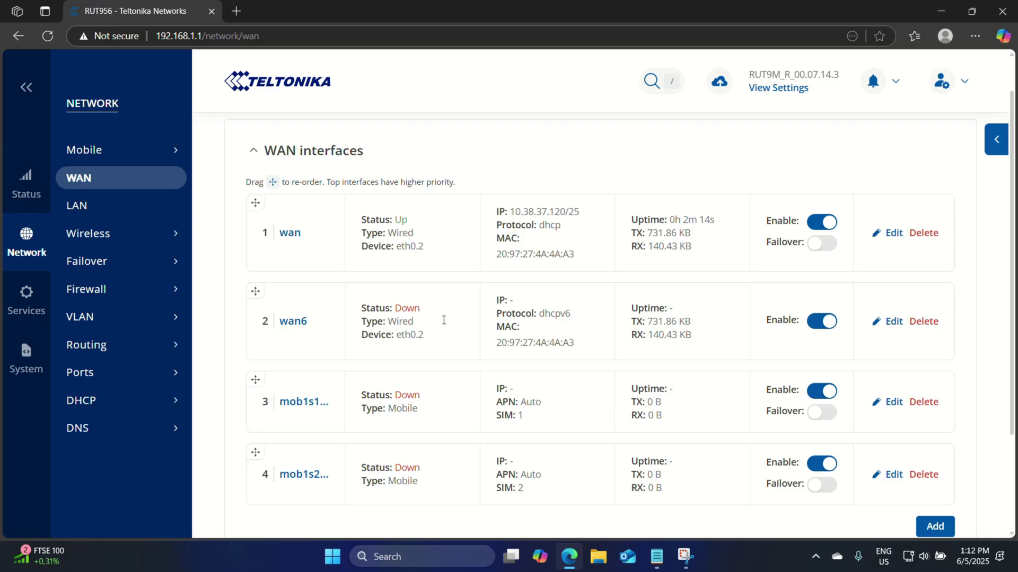
pyautogui.doubleClick(569, 314)
# - Open the Wireless SSIDs list, then start a new browser tab
pyautogui.moveTo(154, 237)
pyautogui.click(217, 235)
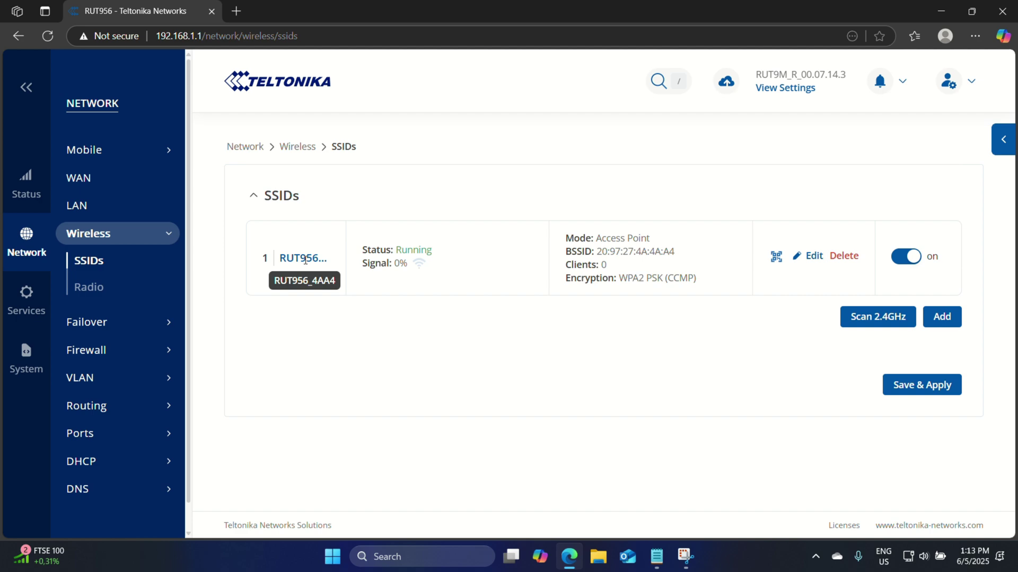
pyautogui.click(237, 15)
# - Go to RMS and fill the new-account registration form with the e-mail and password
pyautogui.write('rm')
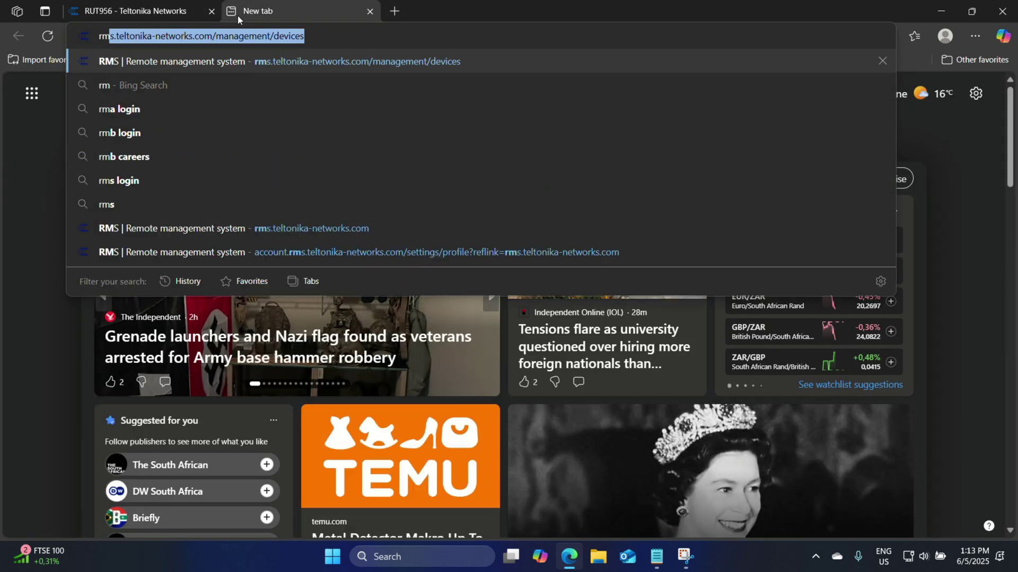
pyautogui.press('Return')
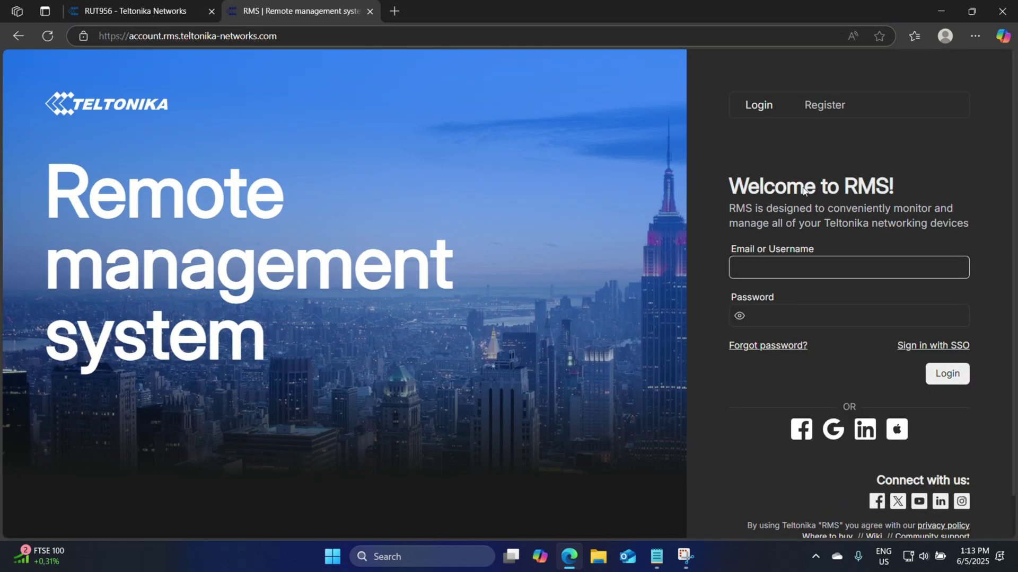
pyautogui.click(828, 106)
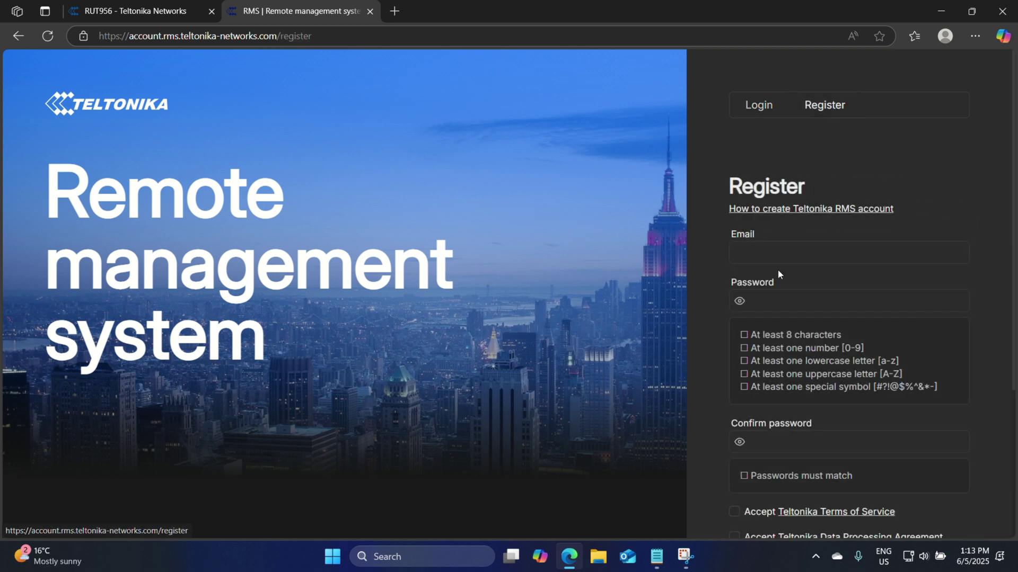
pyautogui.click(773, 256)
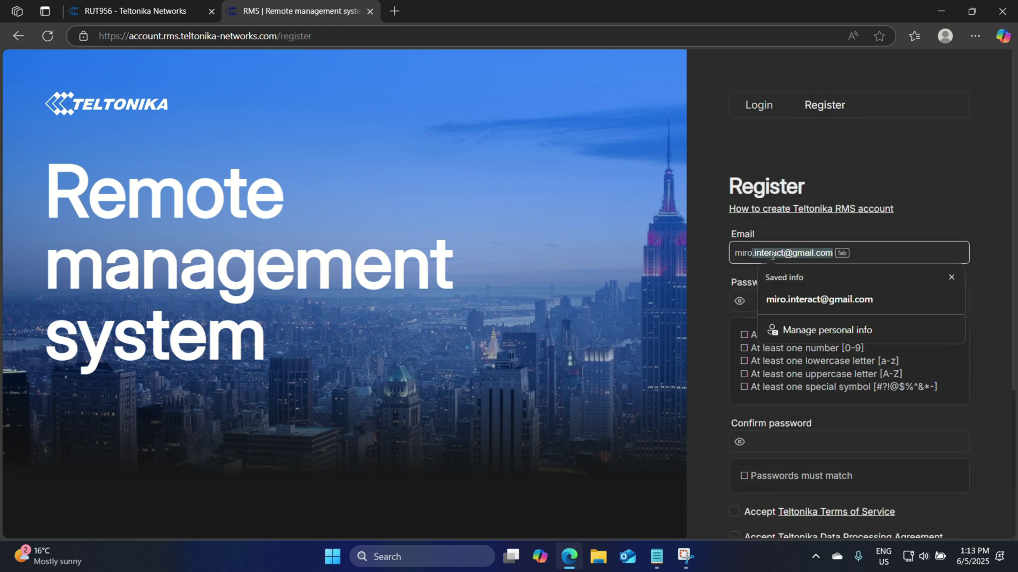
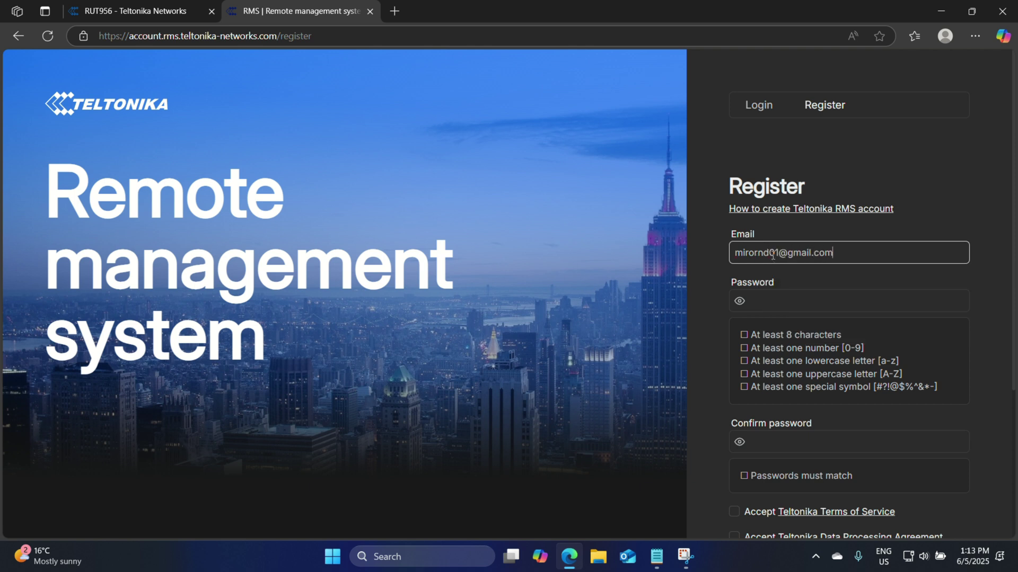
pyautogui.press('Tab')
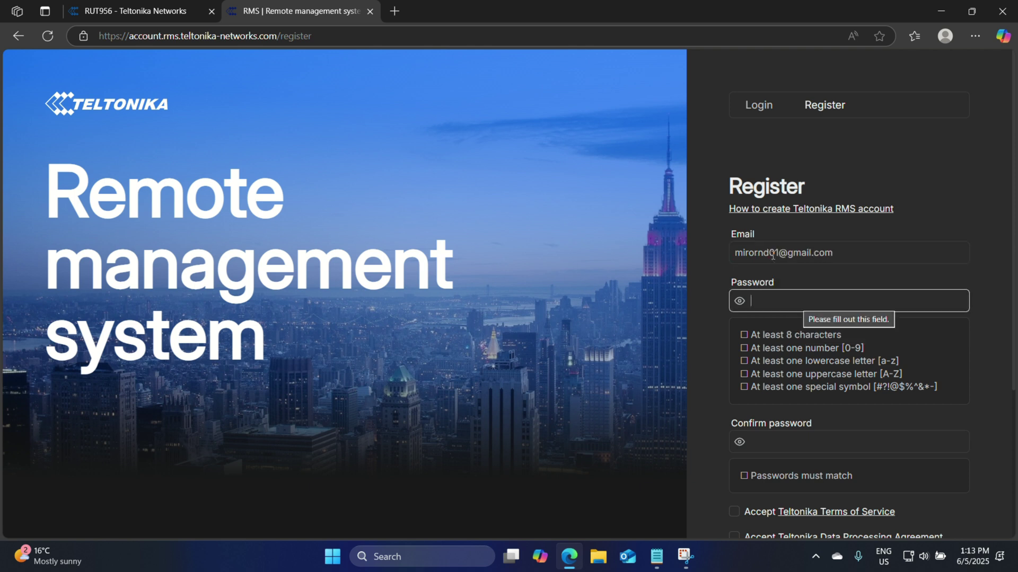
pyautogui.write('Mi')
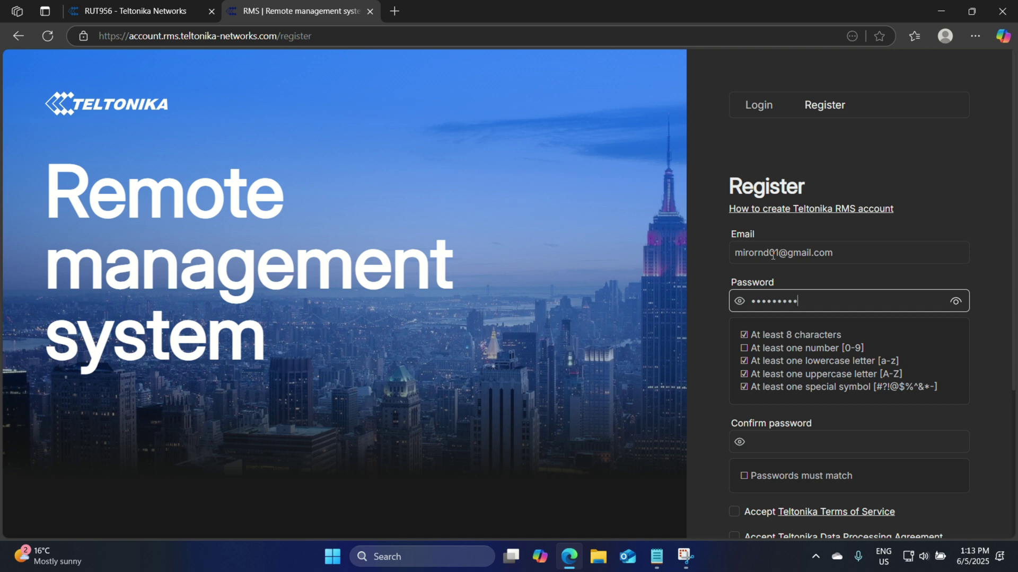
pyautogui.press('Tab')
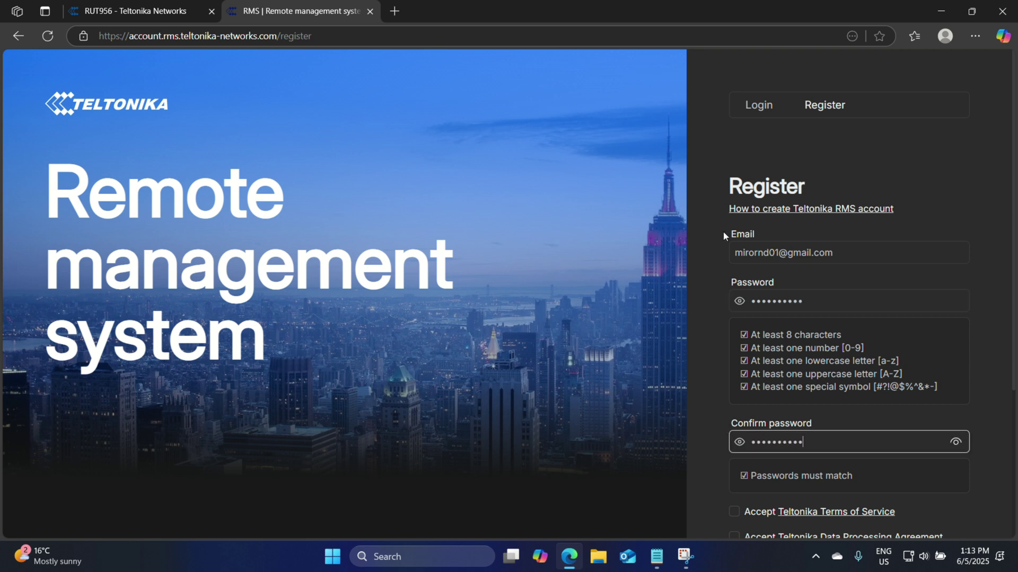
# - Accept the Terms of Service and Data Processing Agreement, submit the registration, and decline saving the password
pyautogui.scroll(-2, 742, 374)
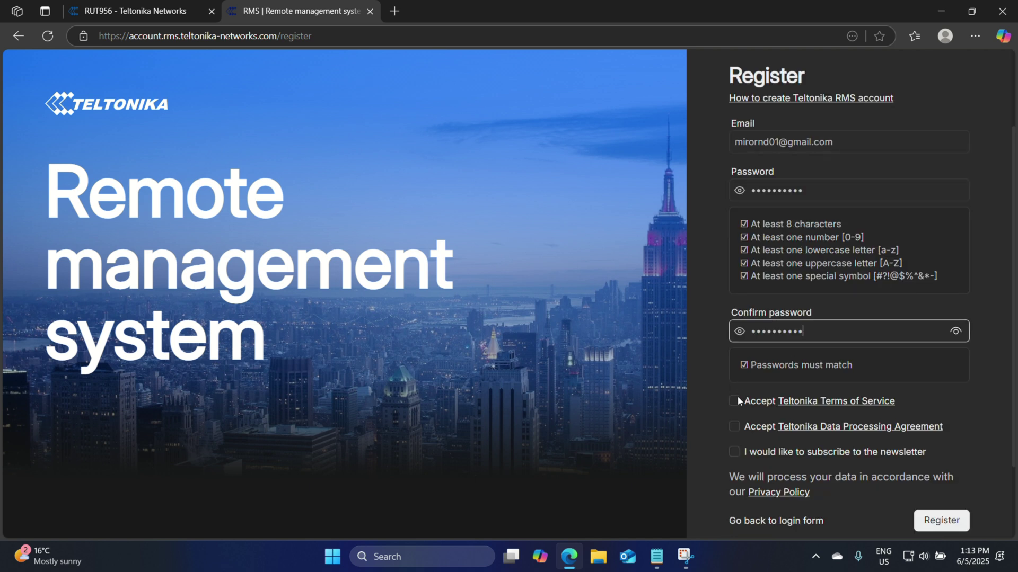
pyautogui.click(736, 400)
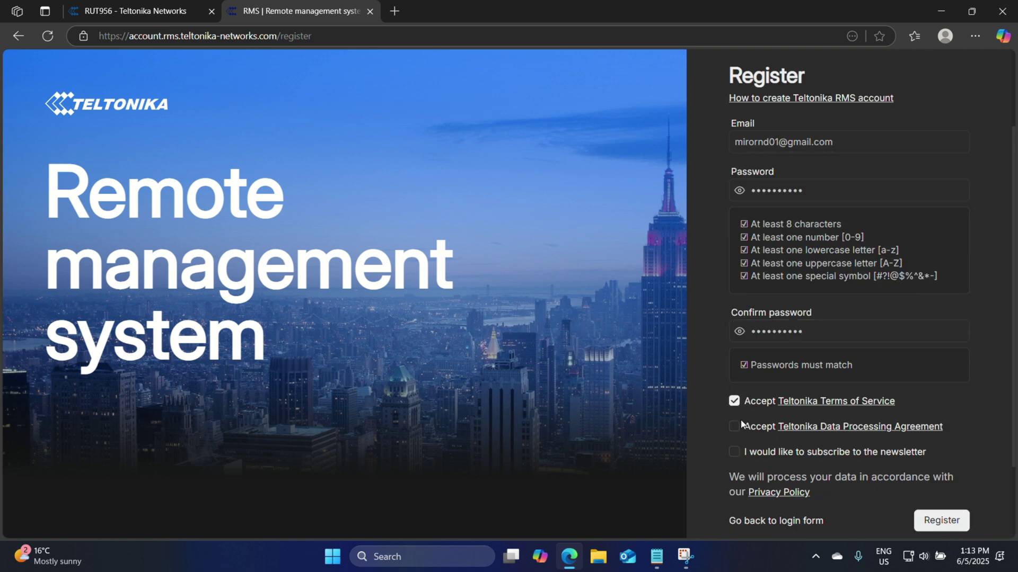
pyautogui.click(734, 427)
pyautogui.click(942, 521)
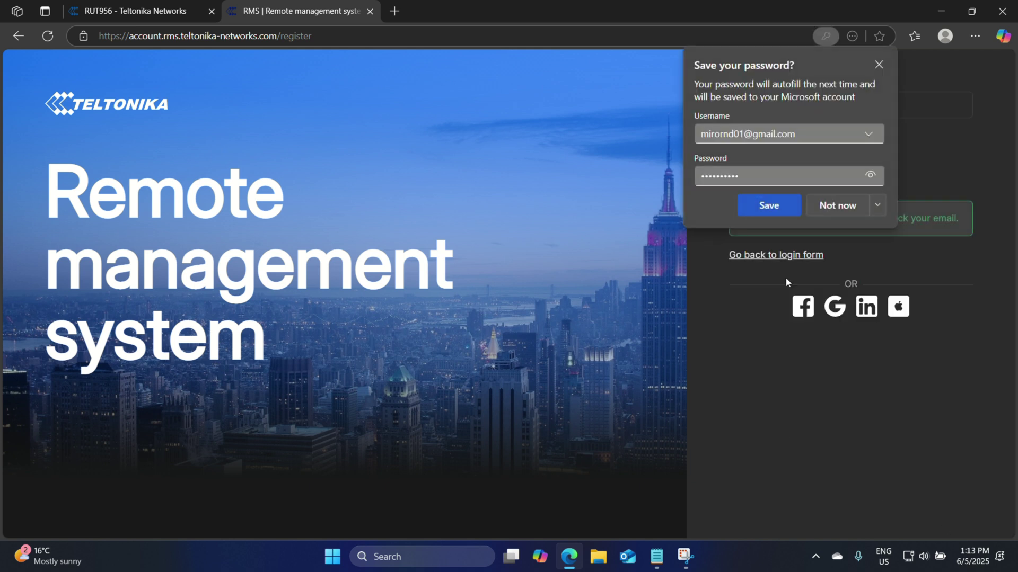
pyautogui.click(880, 64)
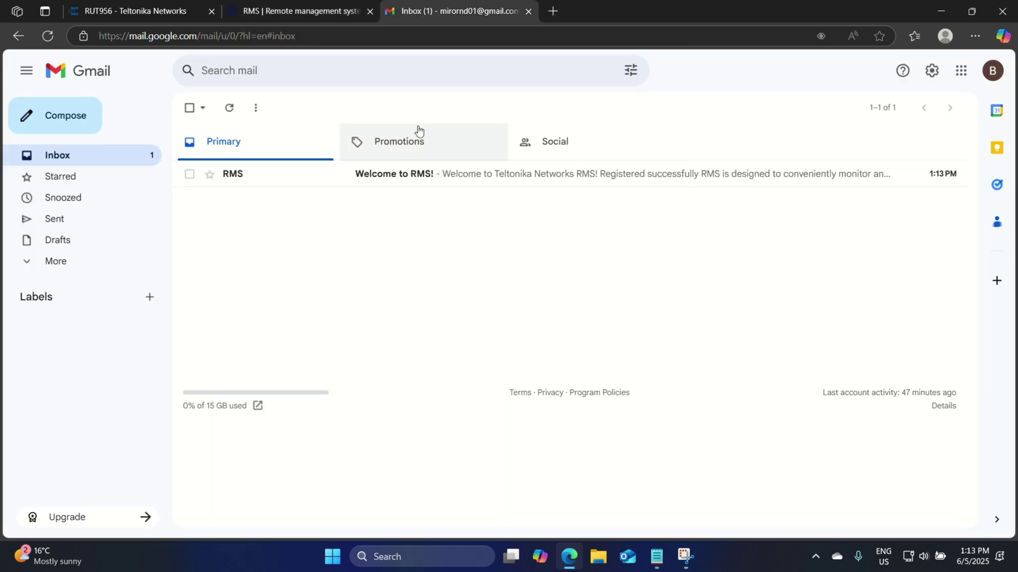
# - Activate the account through the 'Welcome to RMS!' email's CONFIRM EMAIL link, then return to the RMS tab
pyautogui.click(255, 180)
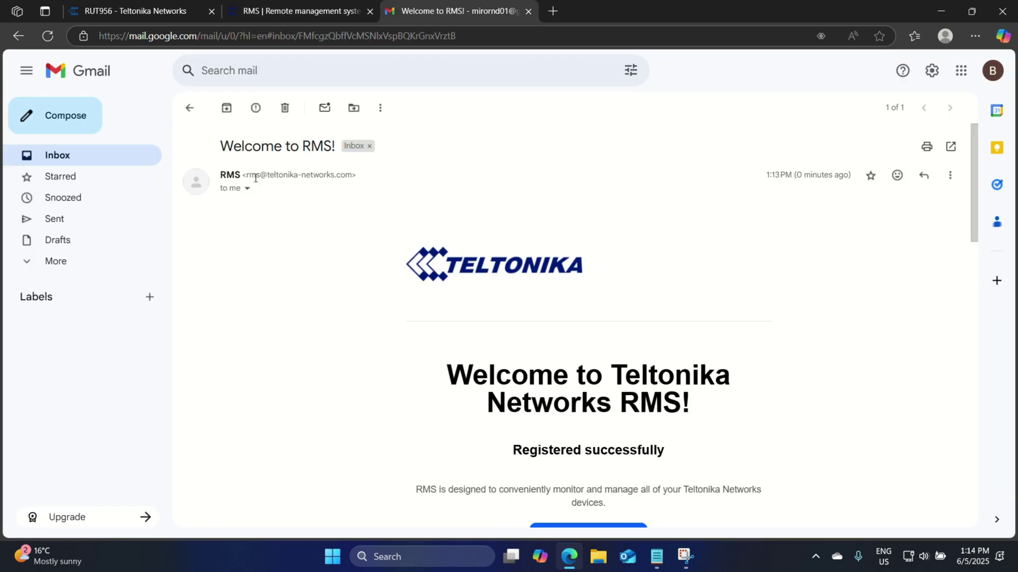
pyautogui.scroll(-3, 613, 362)
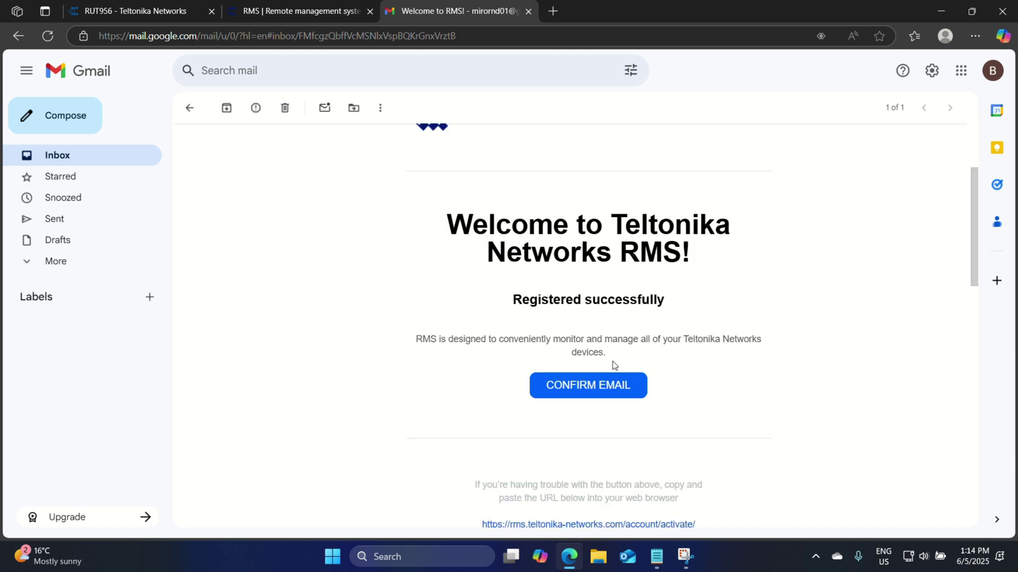
pyautogui.click(596, 369)
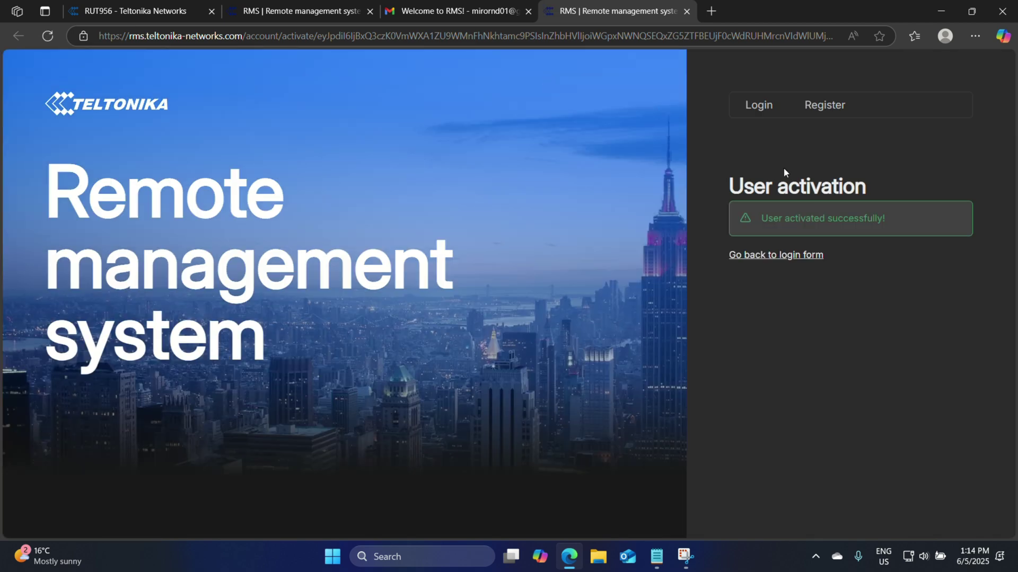
pyautogui.click(686, 11)
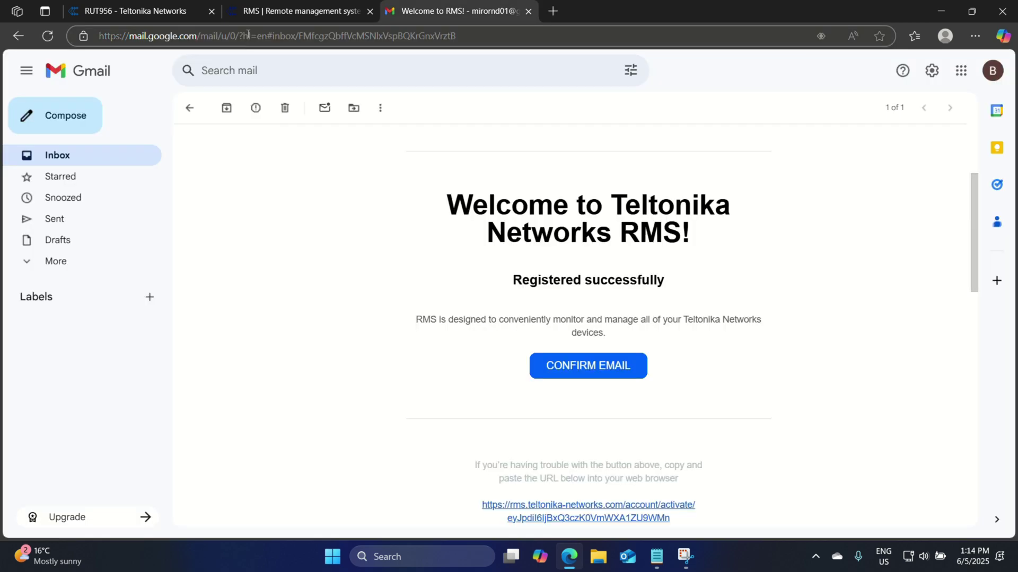
pyautogui.click(286, 12)
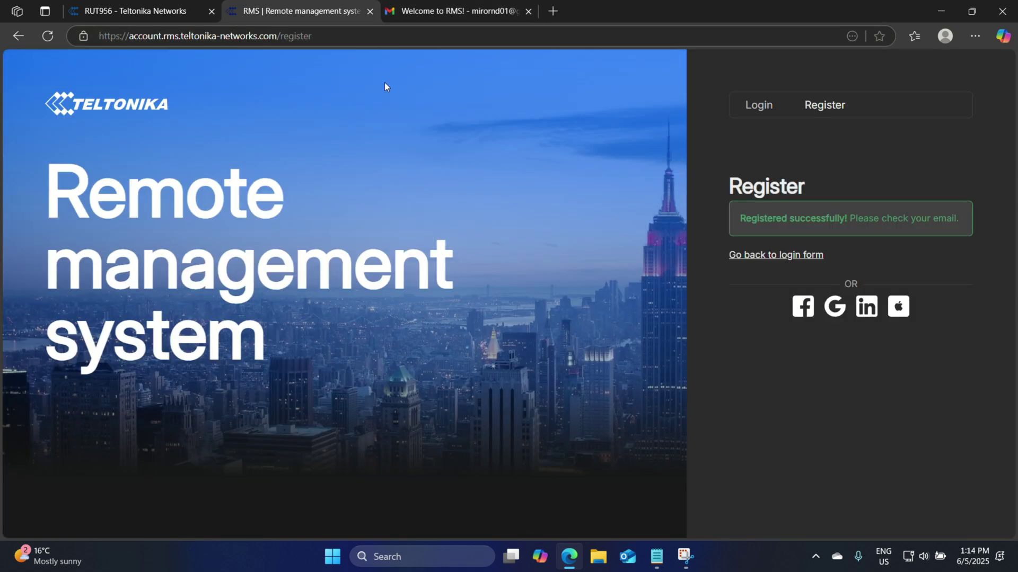
# - Switch to the RMS Login form and enter the new account's e-mail and password
pyautogui.click(764, 107)
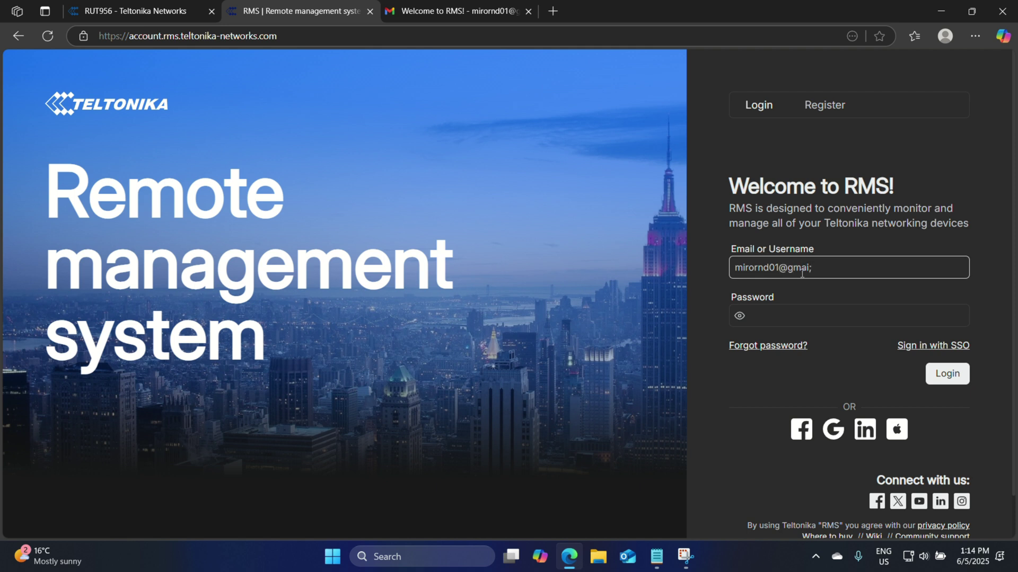
pyautogui.write('com')
pyautogui.press('Tab')
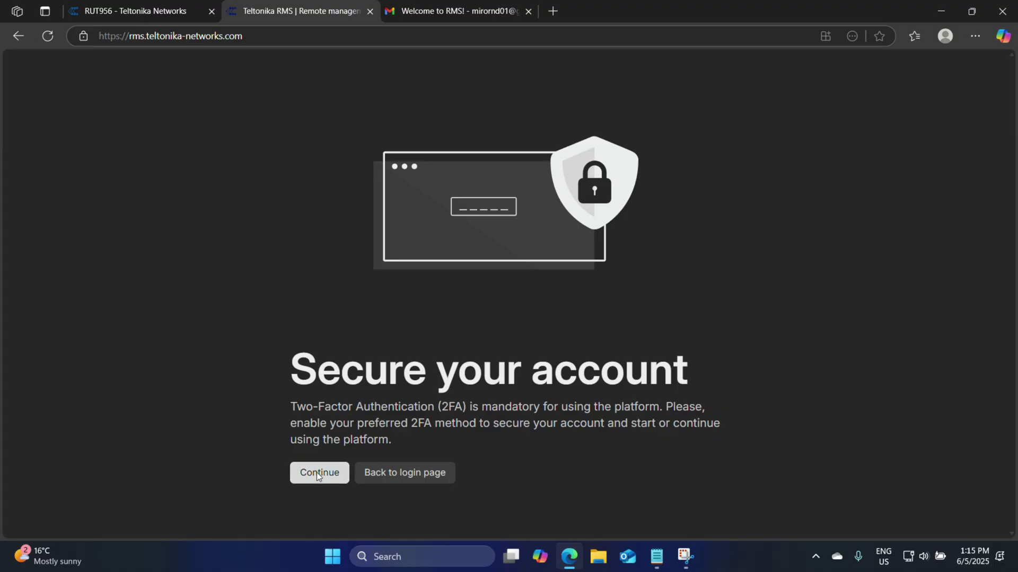
# - Continue to Two-Factor Authentication setup and expand the Authentication type options
pyautogui.click(317, 473)
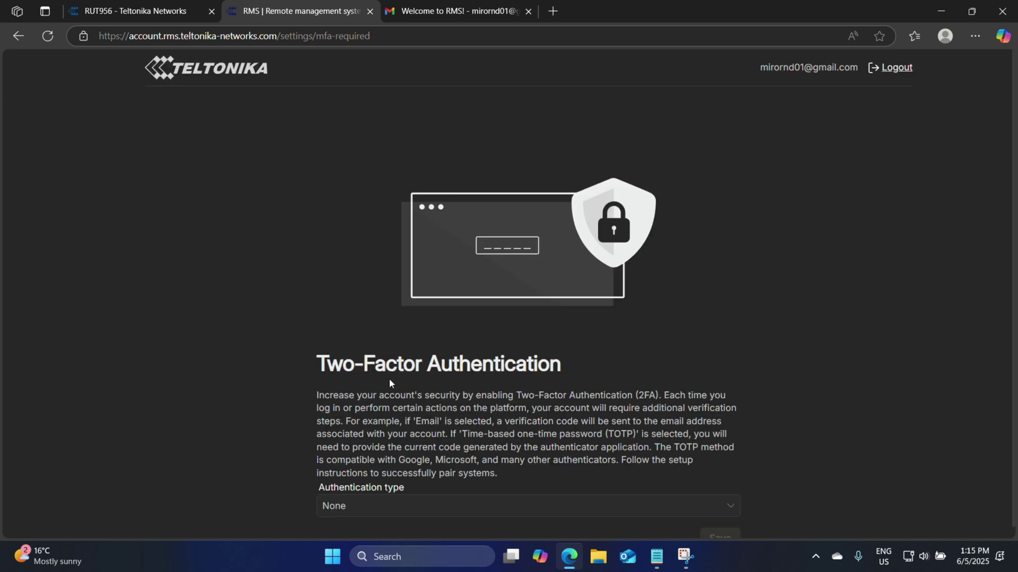
pyautogui.scroll(-1, 389, 378)
pyautogui.click(374, 495)
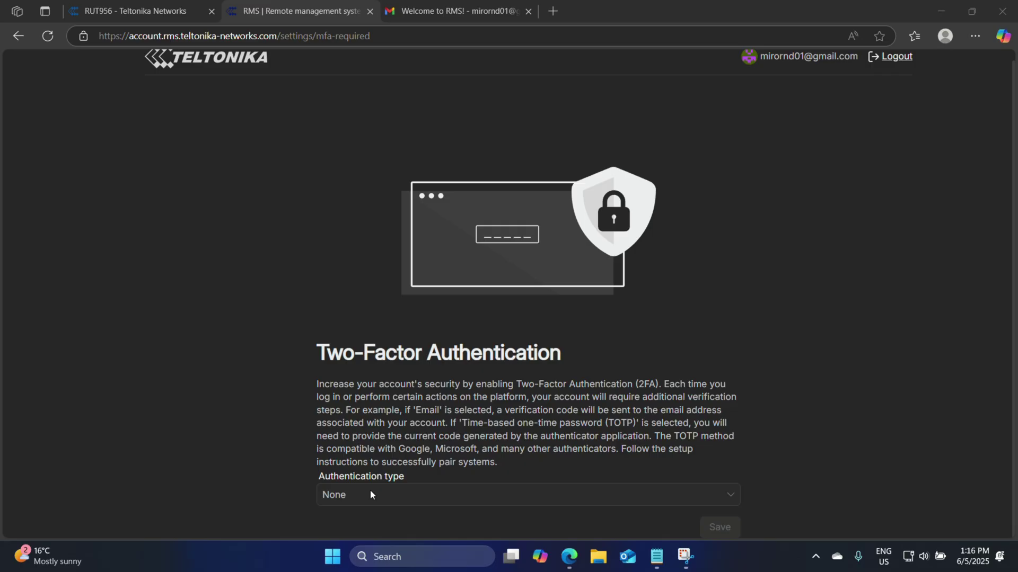
pyautogui.click(370, 489)
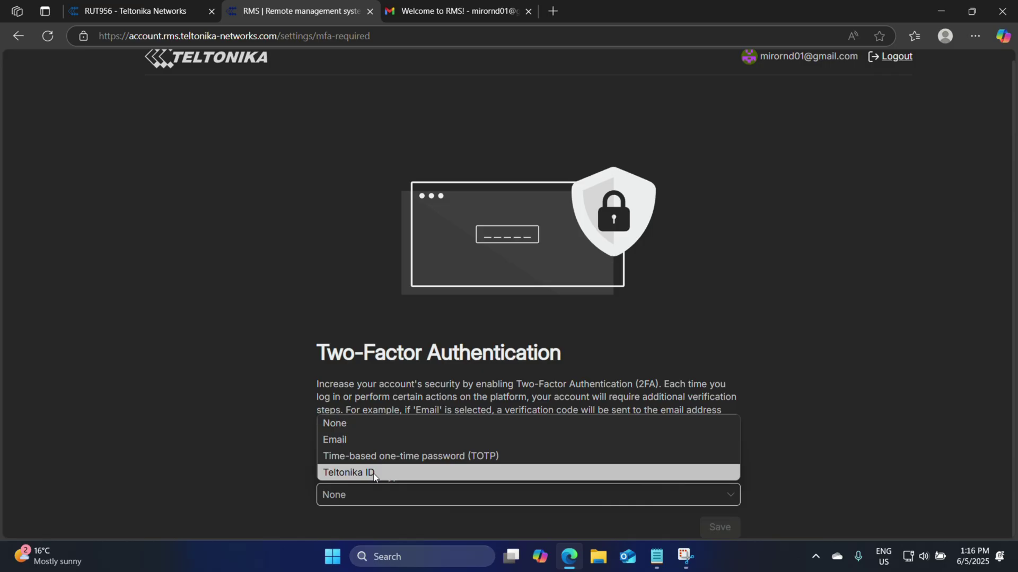
# - Save and confirm Email as the authentication type, then go to the Gmail tab
pyautogui.click(374, 439)
pyautogui.click(720, 527)
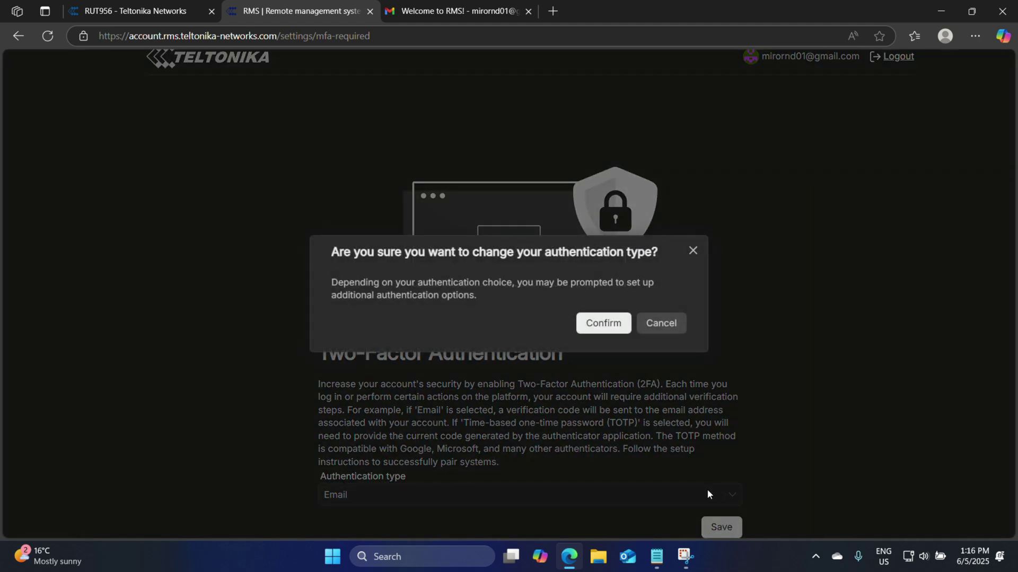
pyautogui.click(612, 328)
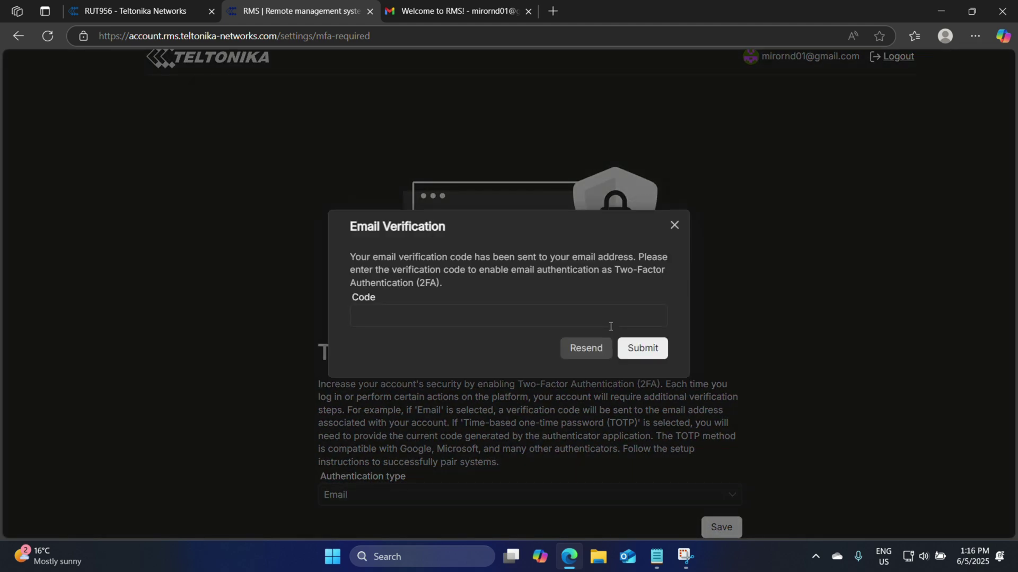
pyautogui.click(456, 11)
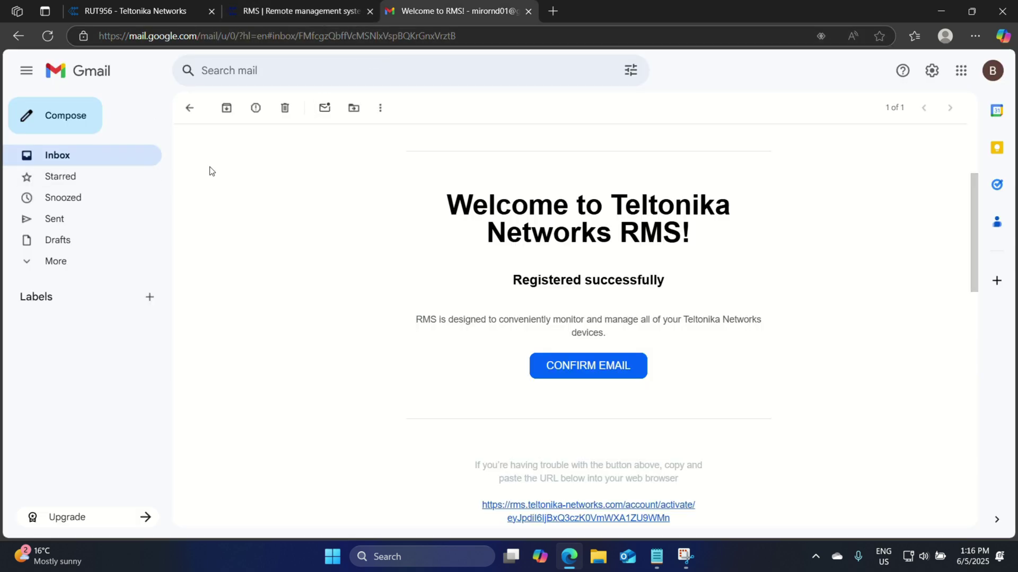
# - Copy the code from the 2-Step Verification email and submit it in the RMS Code field
pyautogui.click(121, 159)
pyautogui.click(266, 175)
pyautogui.scroll(-3, 525, 297)
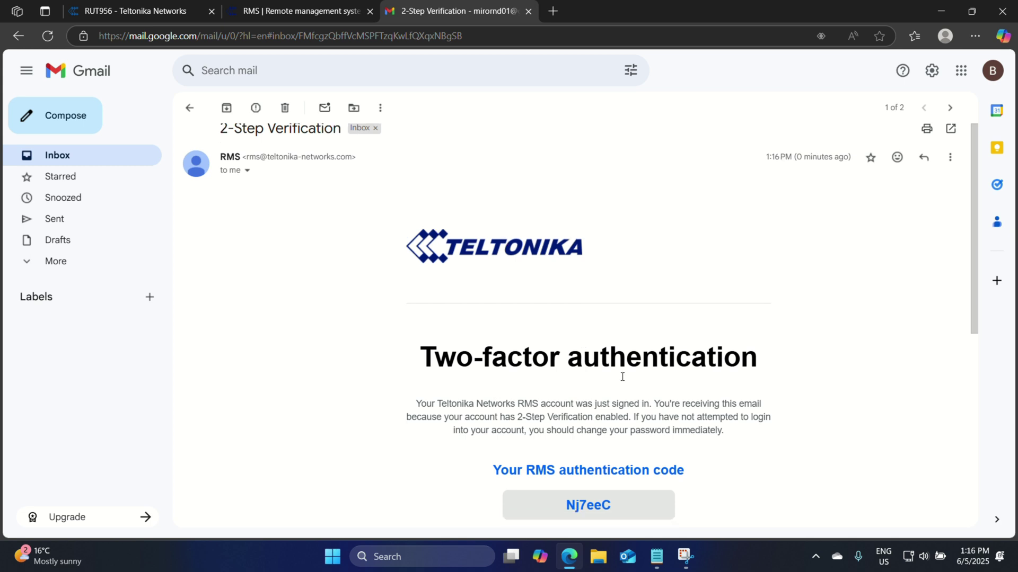
pyautogui.doubleClick(595, 381)
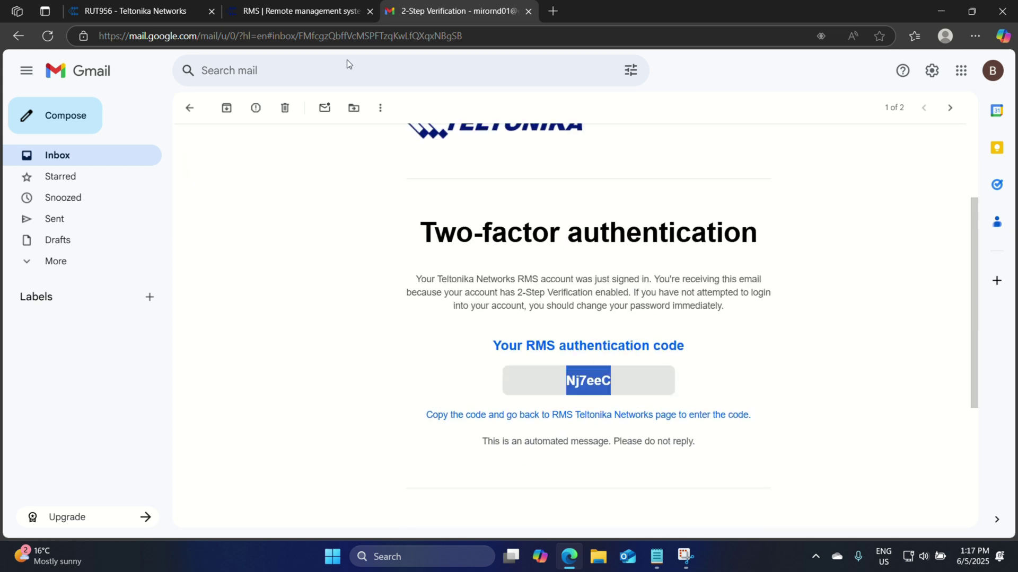
pyautogui.click(314, 14)
pyautogui.click(479, 316)
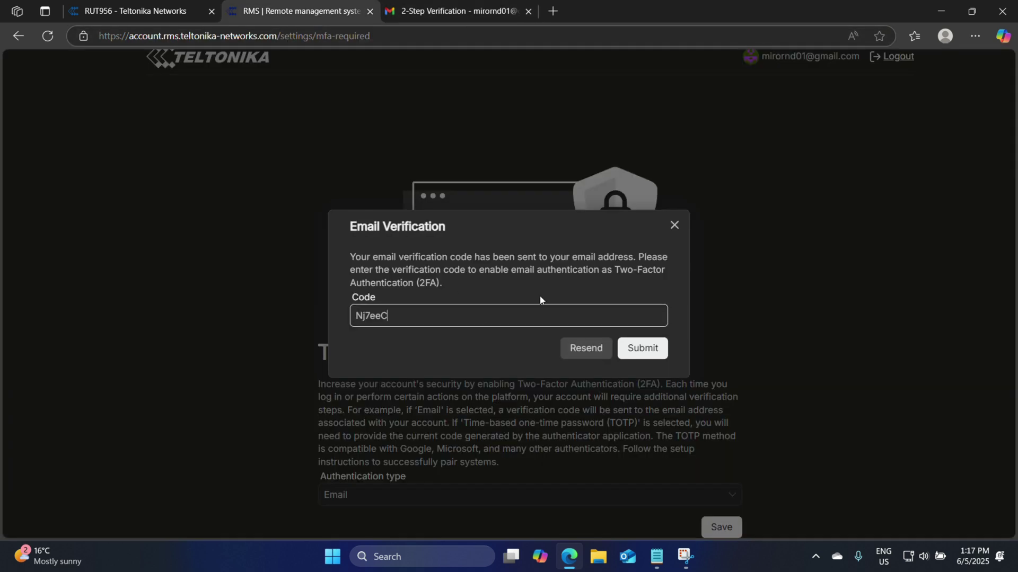
pyautogui.click(631, 347)
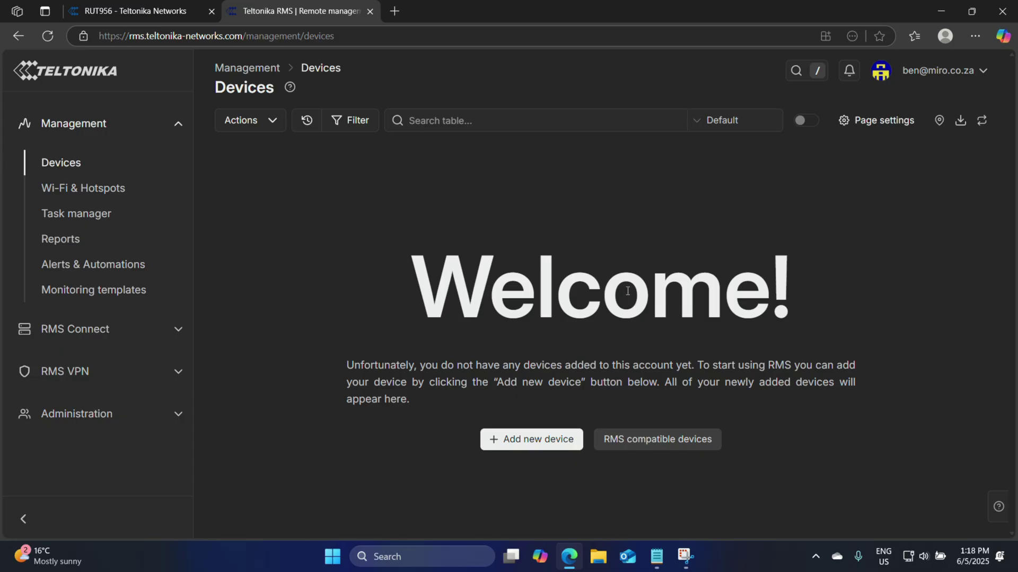
# - On the router's Services > Cloud Solutions > RMS page, review the Down, unregistered status and serial number
pyautogui.click(135, 11)
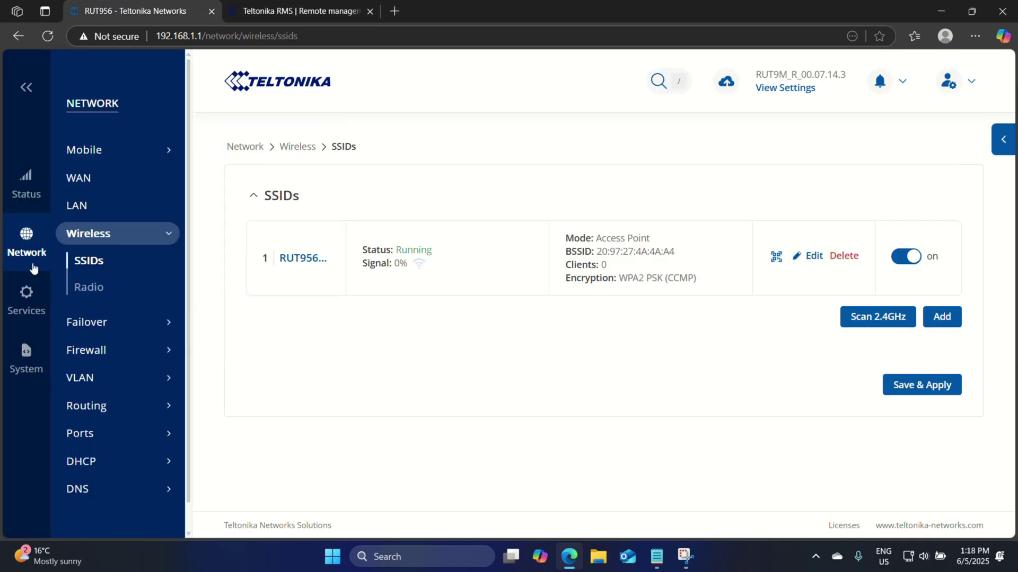
pyautogui.click(31, 307)
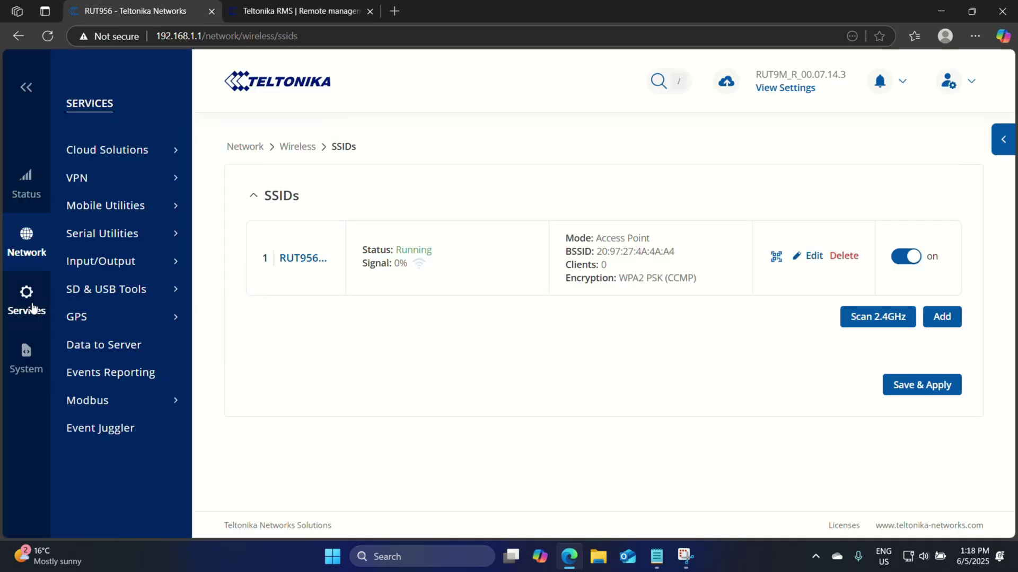
pyautogui.moveTo(149, 150)
pyautogui.click(217, 153)
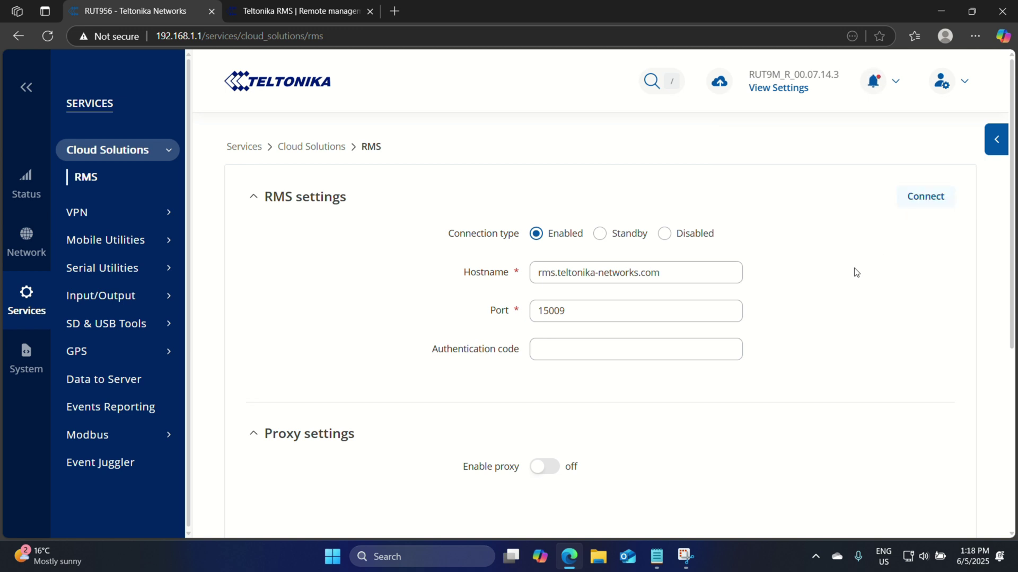
pyautogui.scroll(-4, 849, 370)
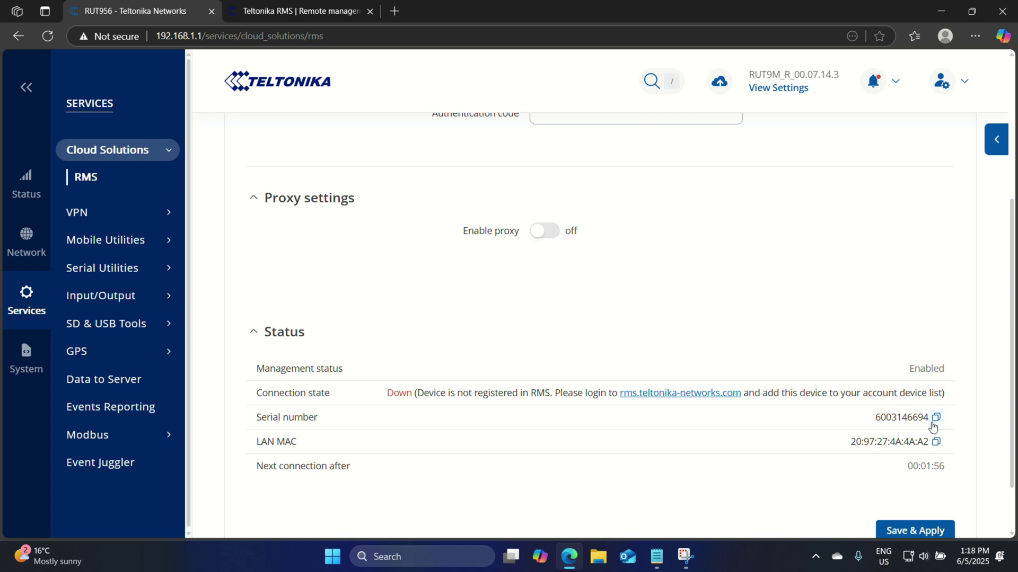
pyautogui.click(333, 19)
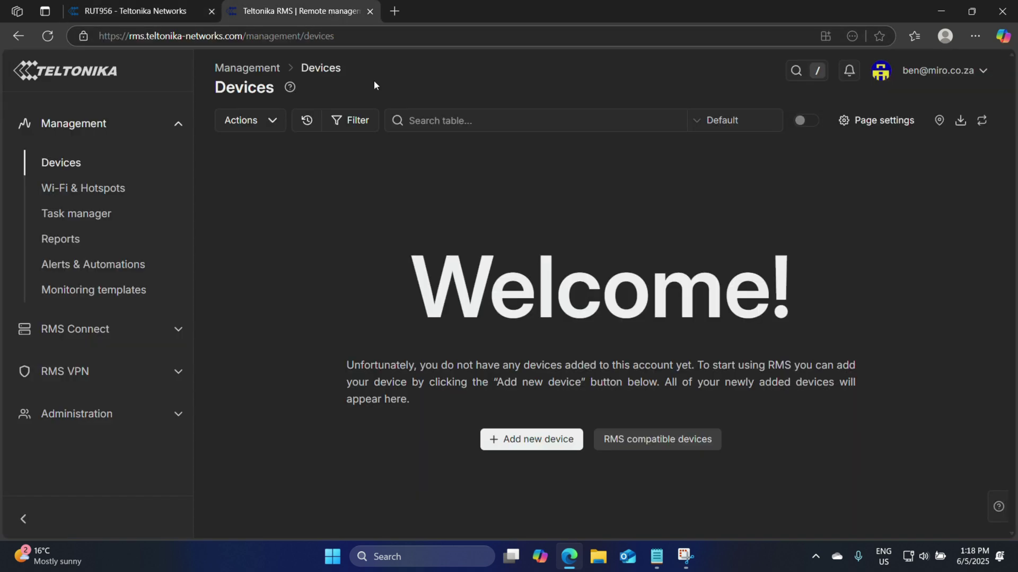
pyautogui.click(516, 440)
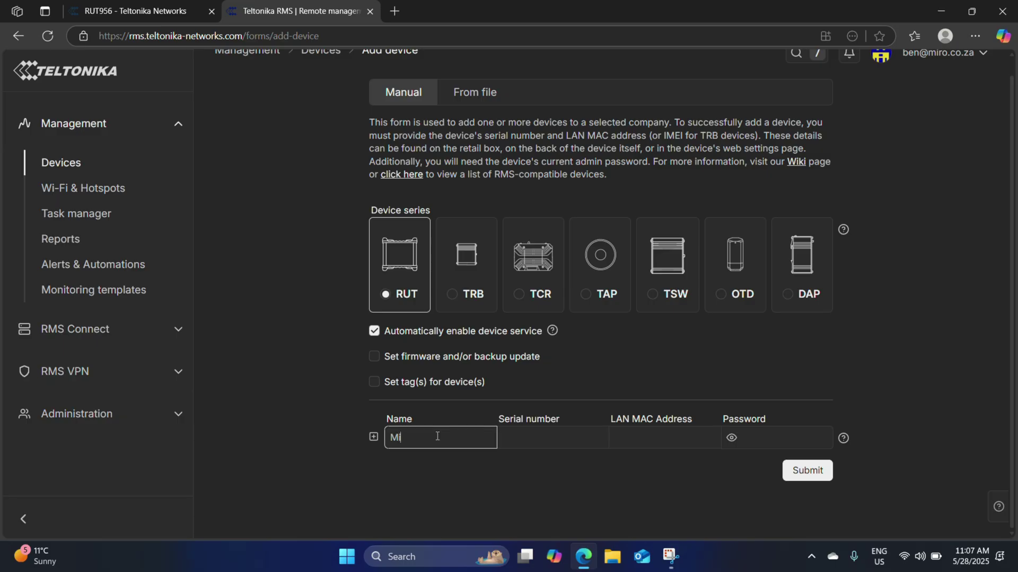
pyautogui.press('Tab')
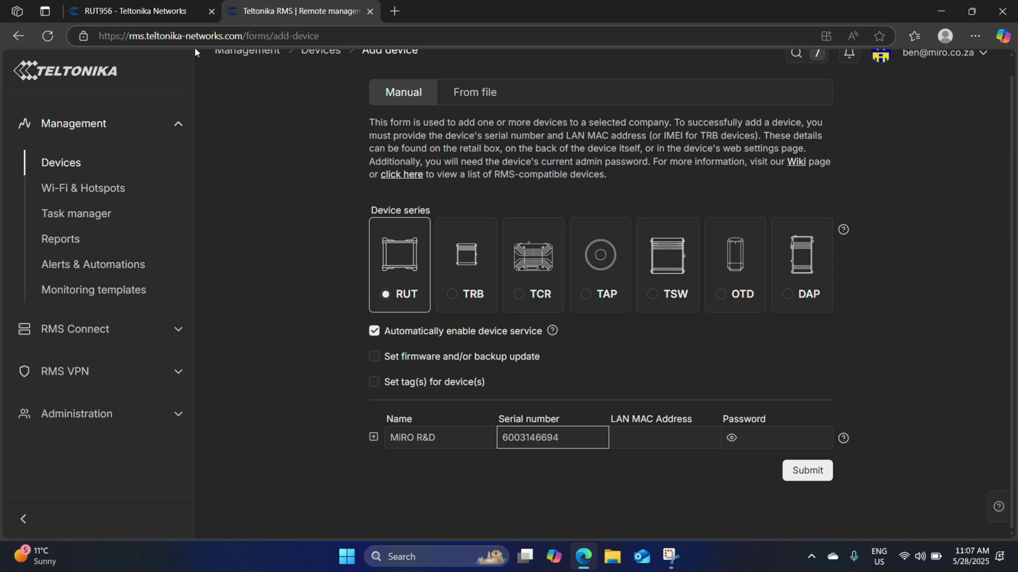
pyautogui.click(168, 11)
pyautogui.click(934, 467)
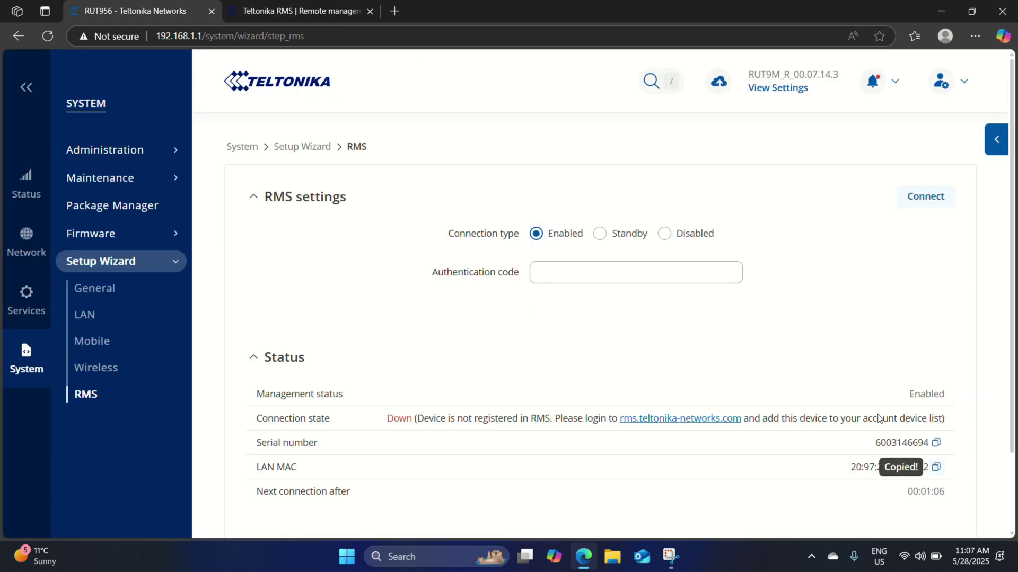
pyautogui.click(299, 11)
pyautogui.click(671, 436)
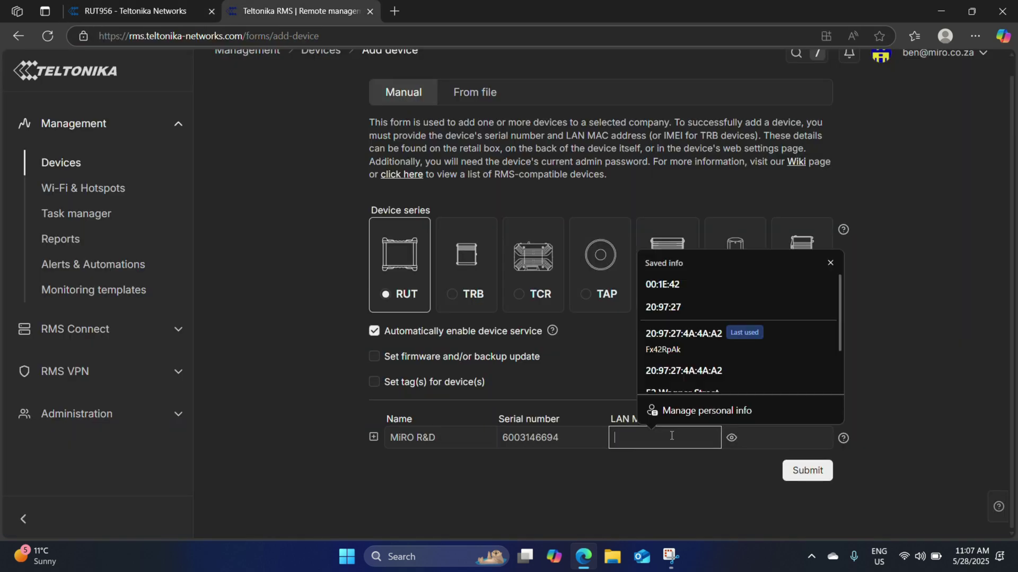
pyautogui.hotkey('ctrl', 'v')
pyautogui.press('Tab')
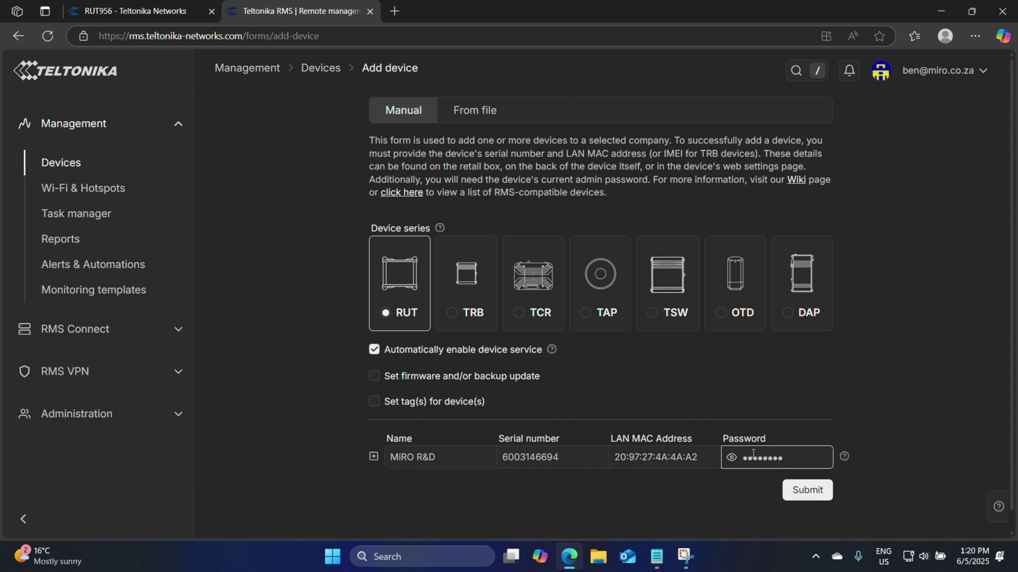
pyautogui.click(732, 461)
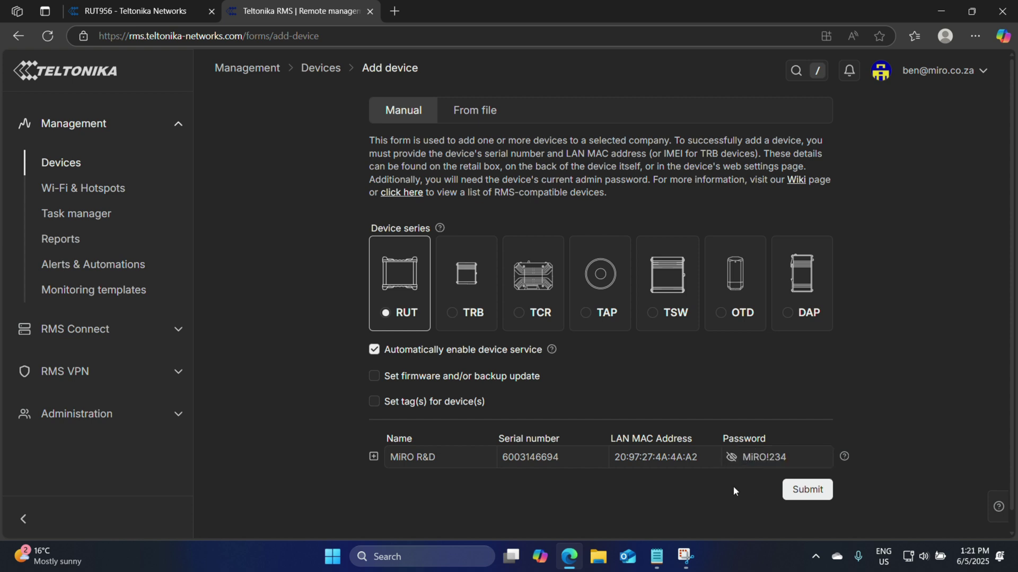
# - Submit the MiRO R&D device, review its add status, and return to the Devices list
pyautogui.click(816, 490)
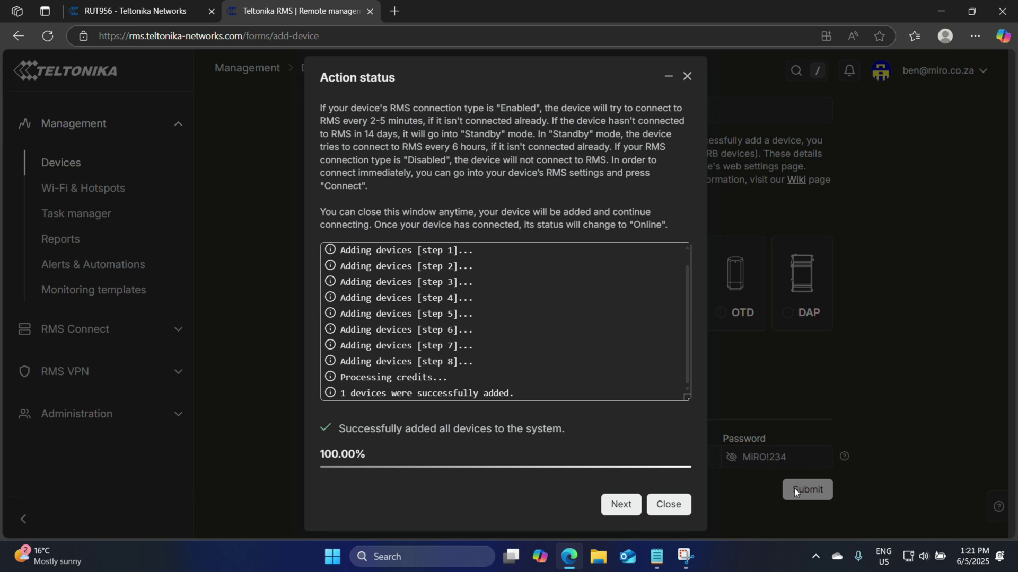
pyautogui.click(623, 504)
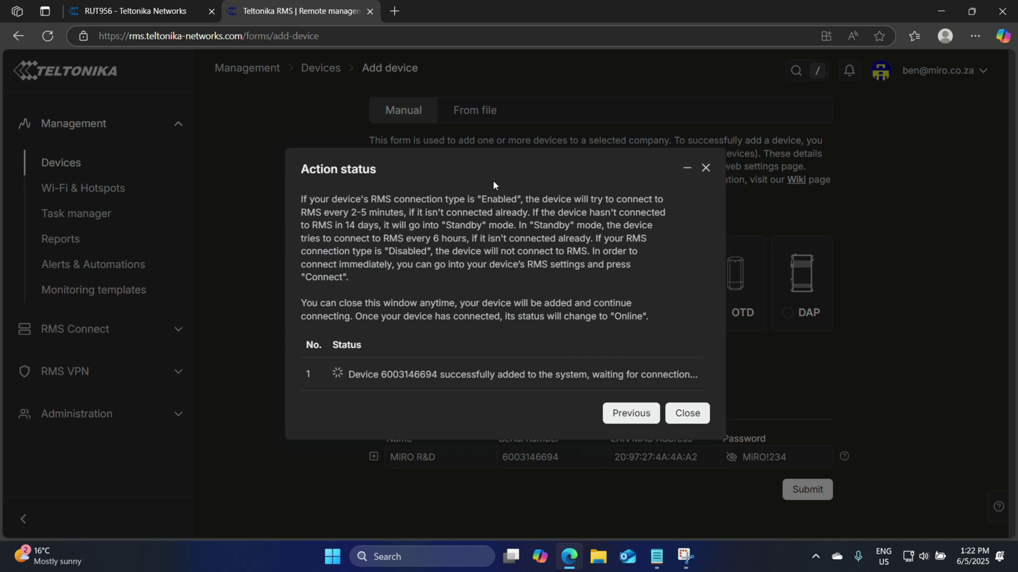
pyautogui.click(687, 414)
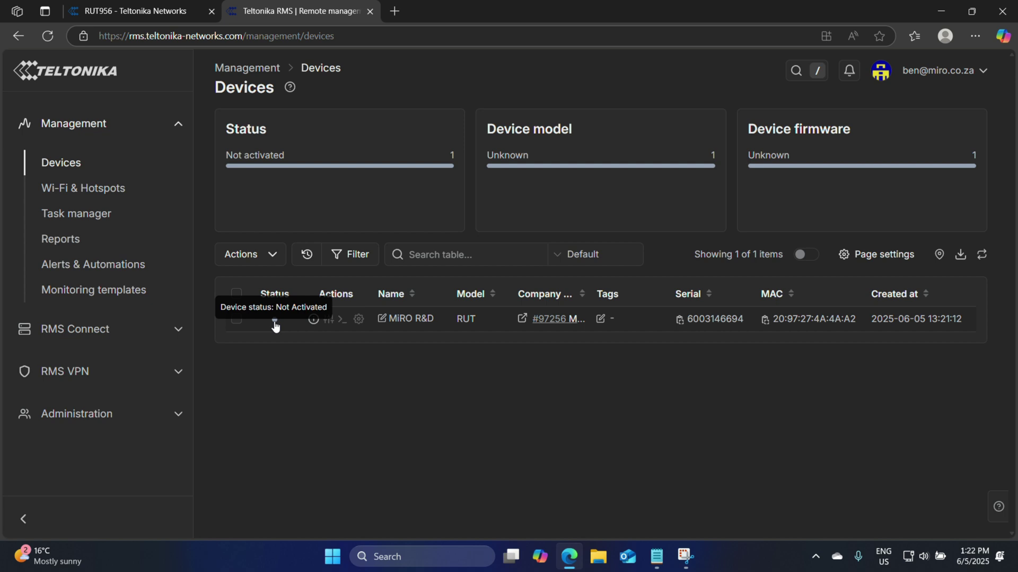
# - Verify the router's Setup Wizard RMS page shows Connection state Connected, then return to RMS Devices
pyautogui.hotkey('ctrl', 'Tab')
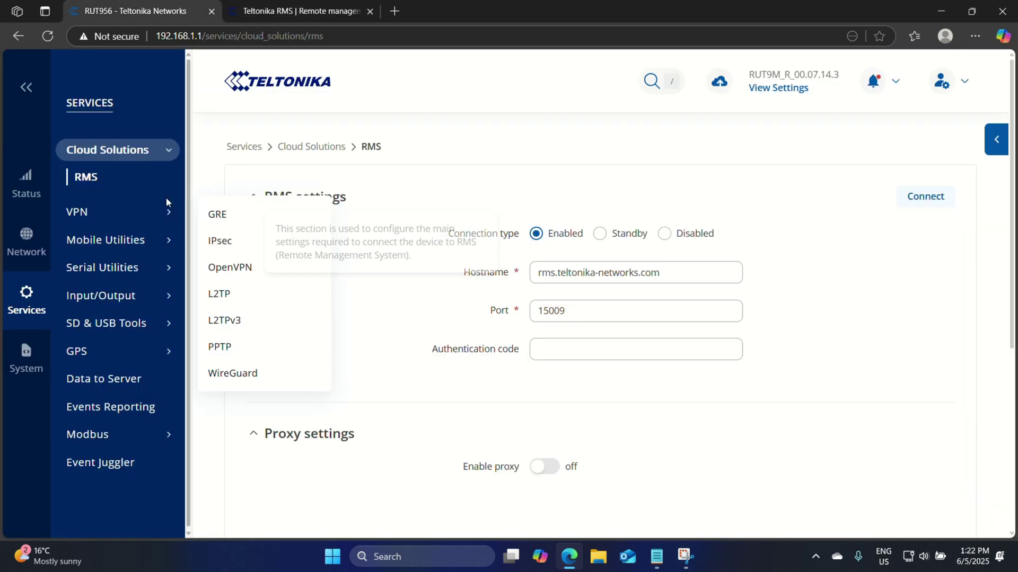
pyautogui.click(23, 357)
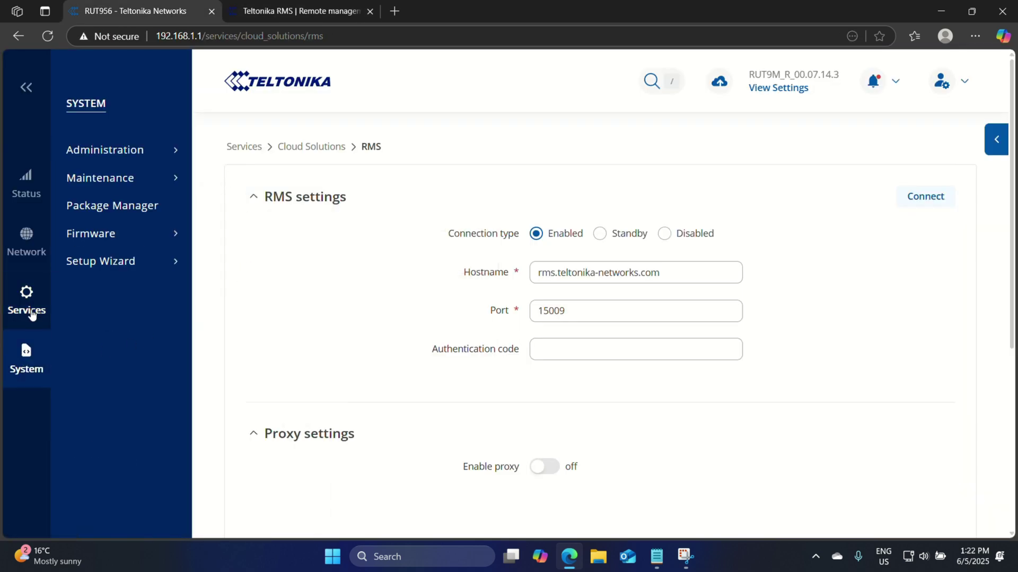
pyautogui.moveTo(170, 261)
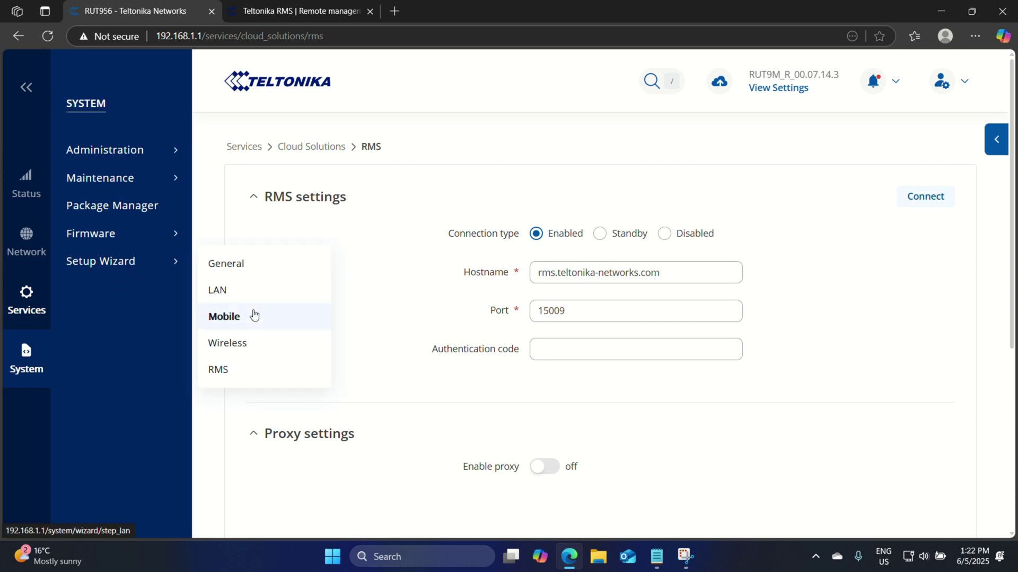
pyautogui.click(241, 376)
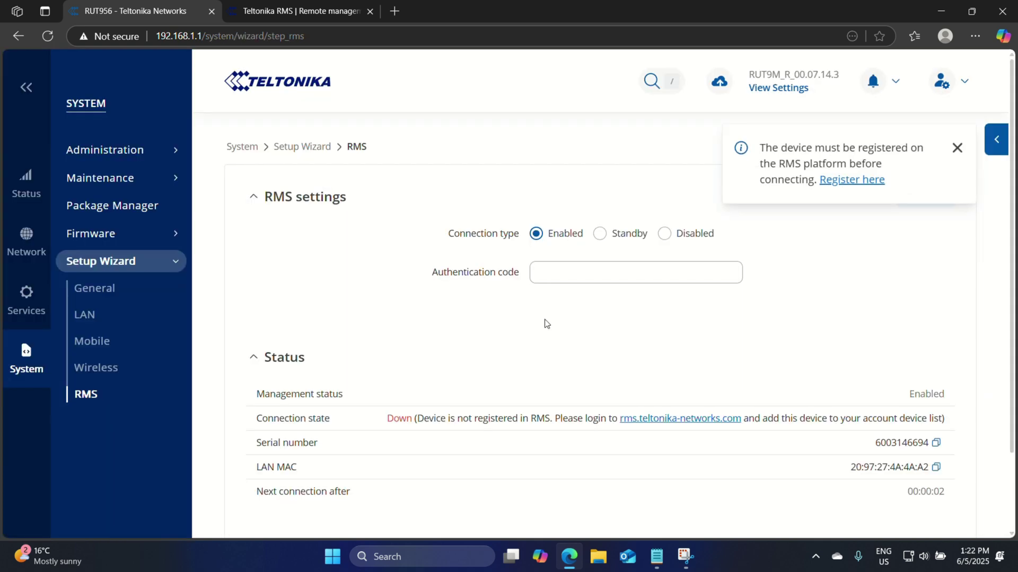
pyautogui.scroll(-1, 910, 381)
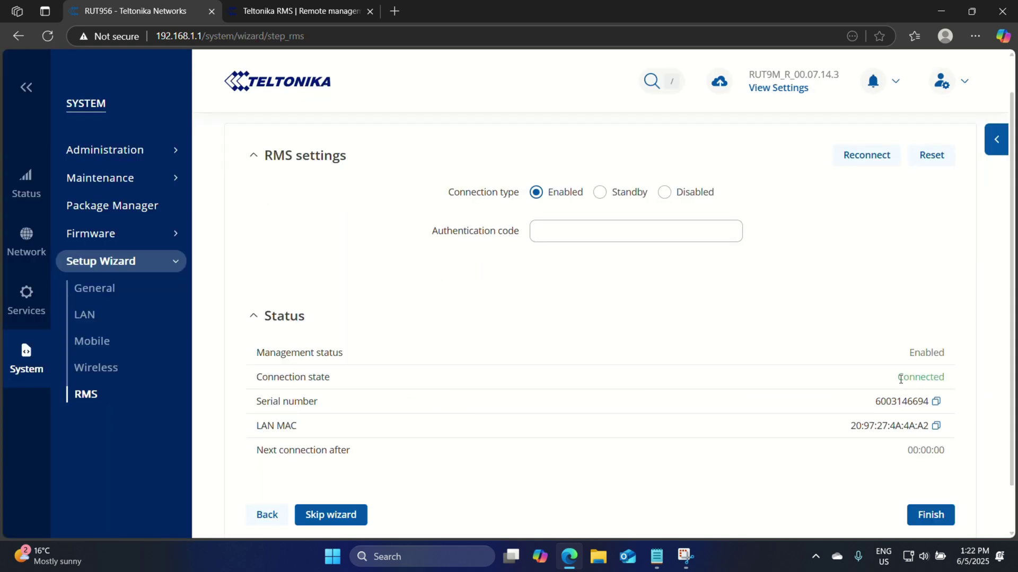
pyautogui.moveTo(900, 378); pyautogui.dragTo(949, 381)
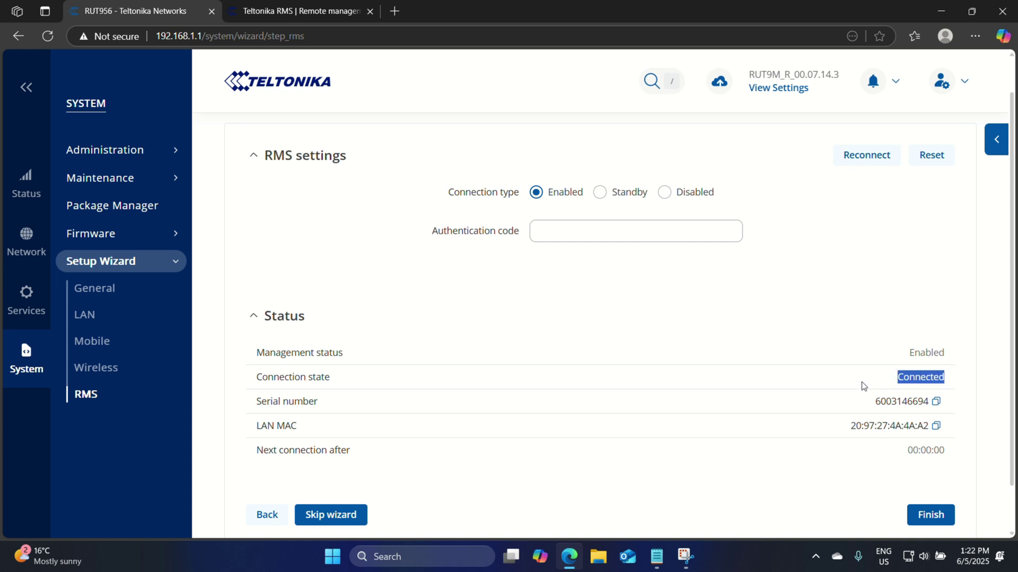
pyautogui.click(299, 16)
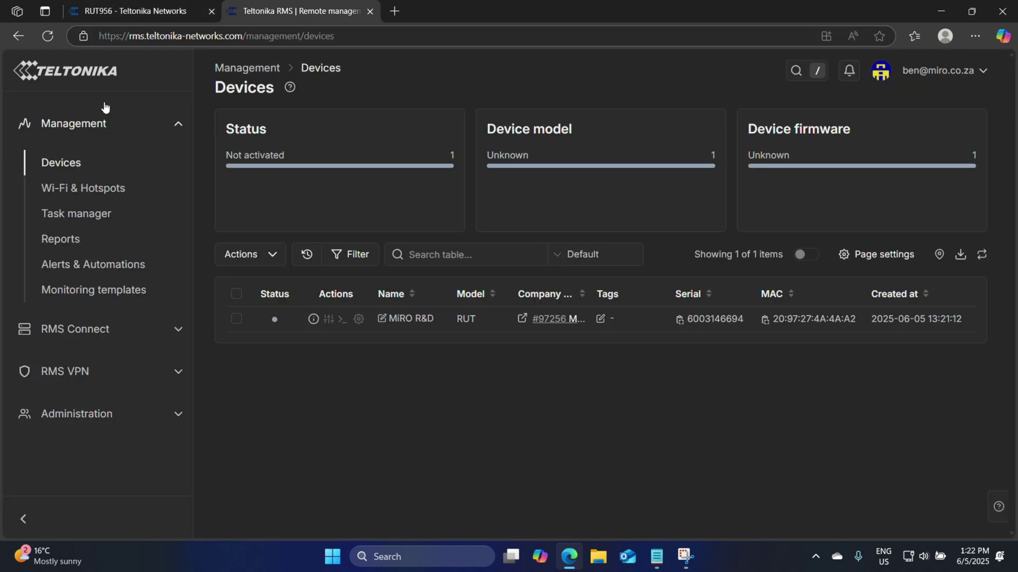
# - Reload the Devices list until MiRO R&D shows Online as RUT956 on RUT9M_R_00.07.14.3
pyautogui.click(50, 39)
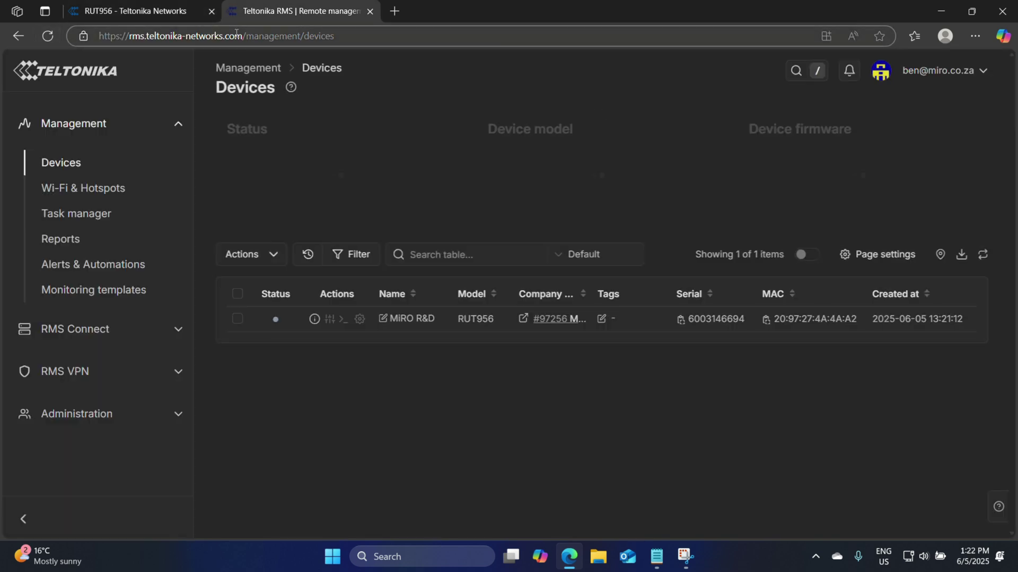
pyautogui.moveTo(274, 323)
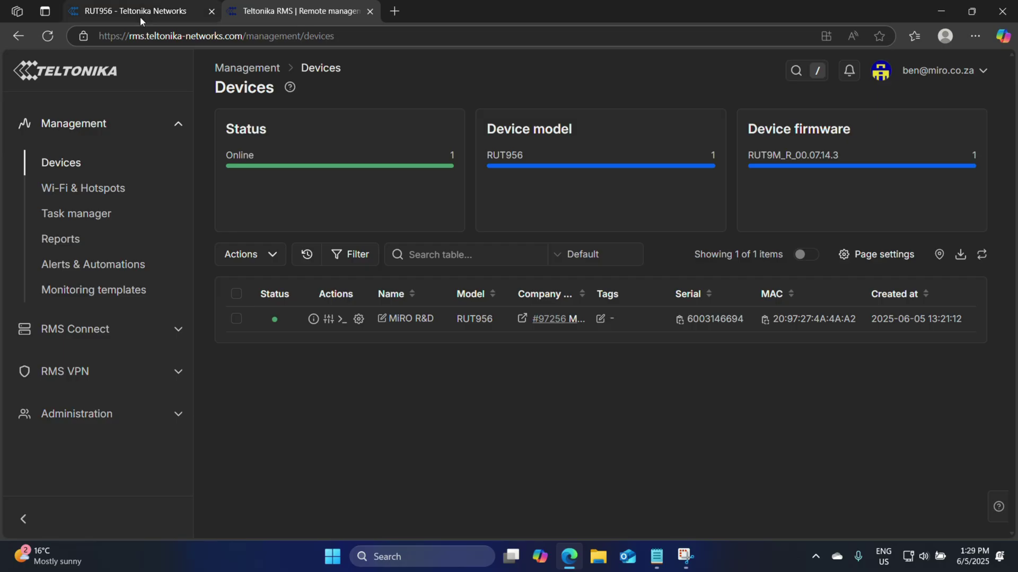
pyautogui.click(140, 15)
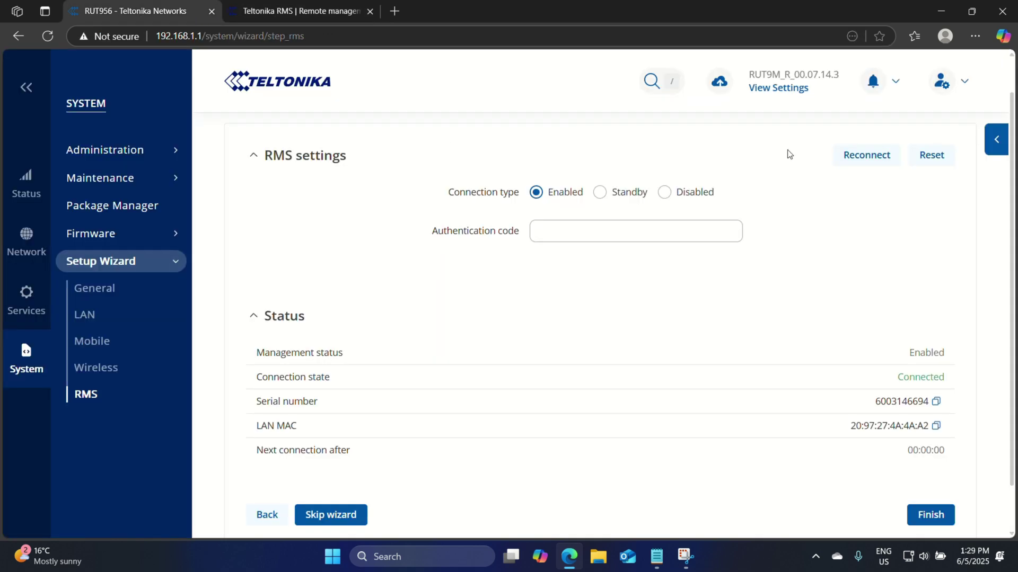
pyautogui.scroll(1, 881, 229)
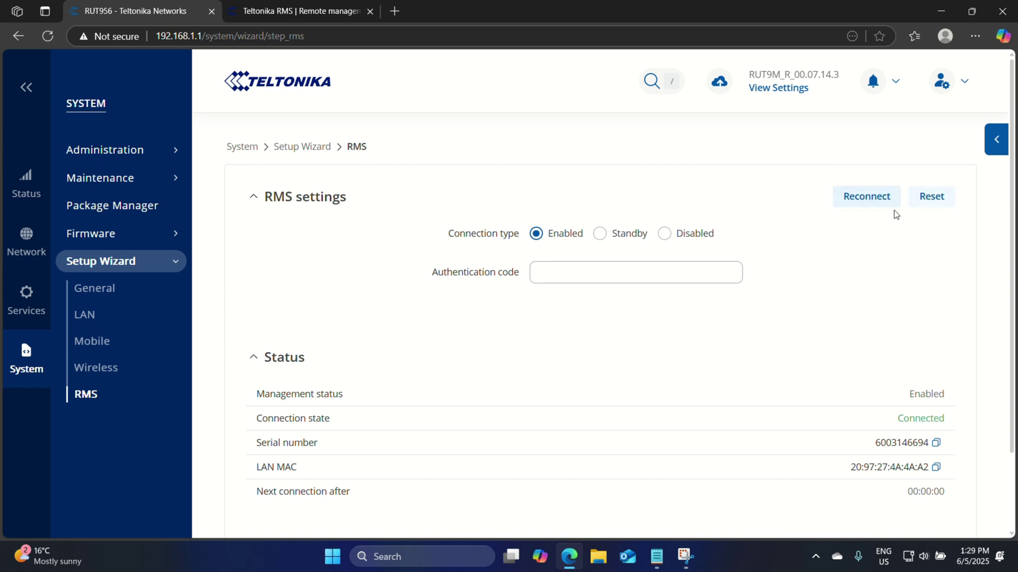
pyautogui.click(255, 11)
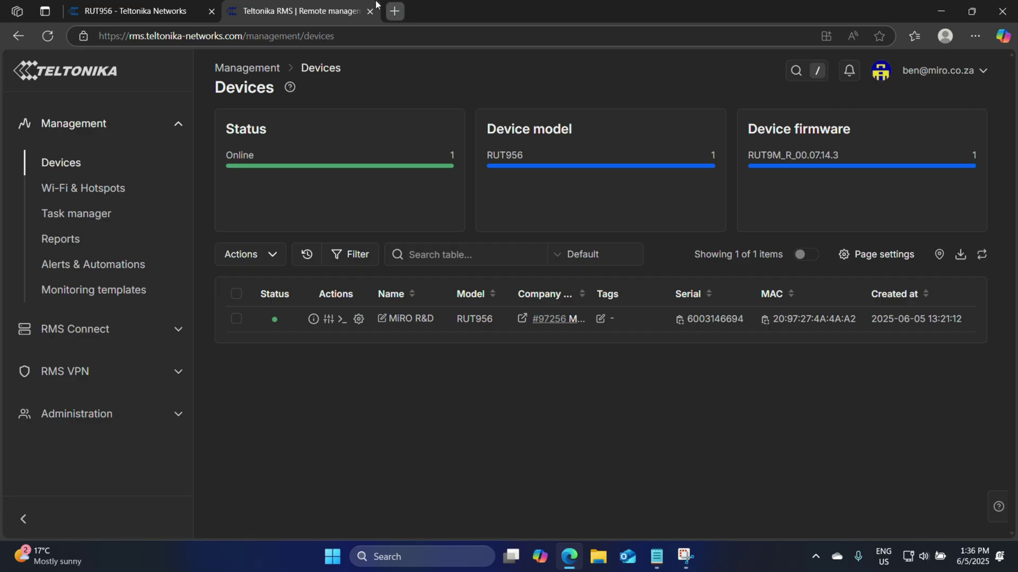
# - Load swiftrms.com in a new tab and browse its Products page of RMS licences (R59.00–R1,212.00)
pyautogui.hotkey('ctrl', 't')
pyautogui.write('swiftrms.com')
pyautogui.press('Return')
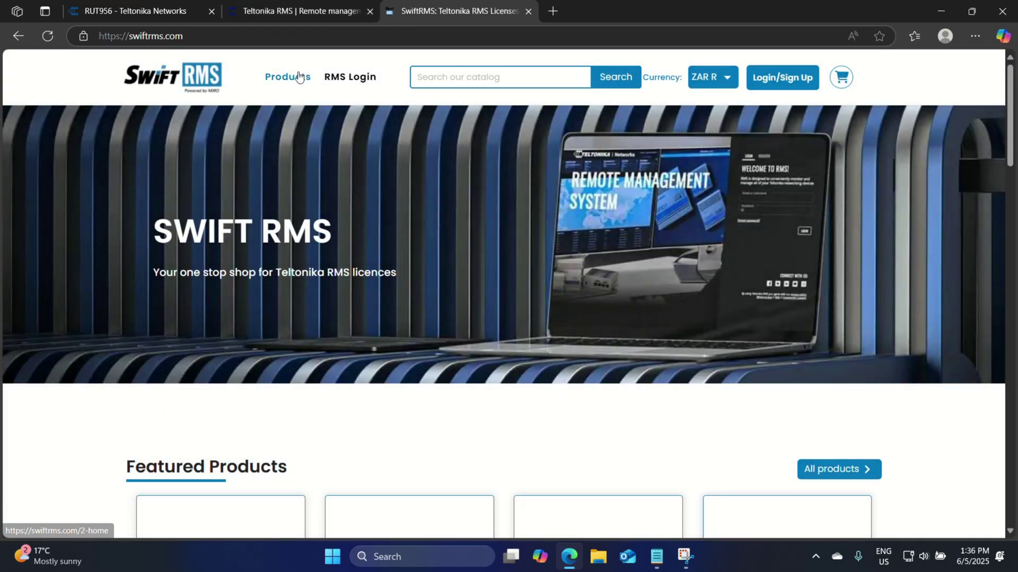
pyautogui.click(299, 76)
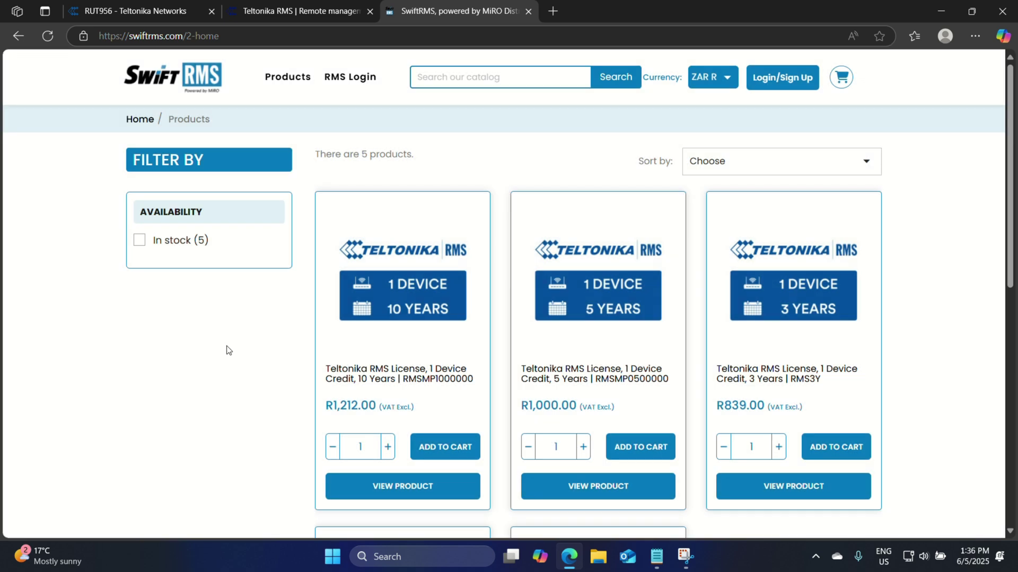
pyautogui.scroll(-5, 228, 351)
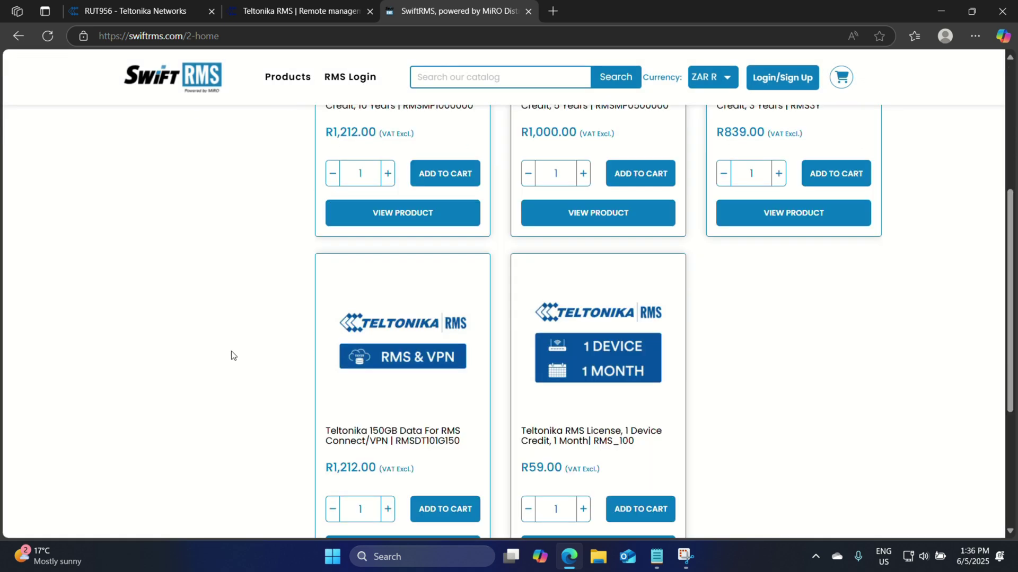
pyautogui.scroll(5, 243, 350)
pyautogui.scroll(-5, 258, 346)
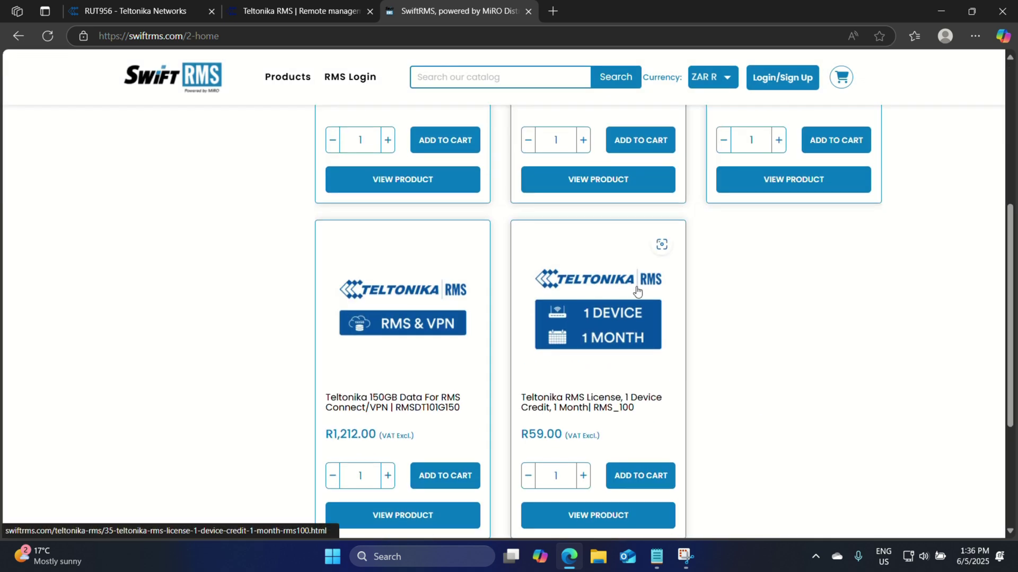